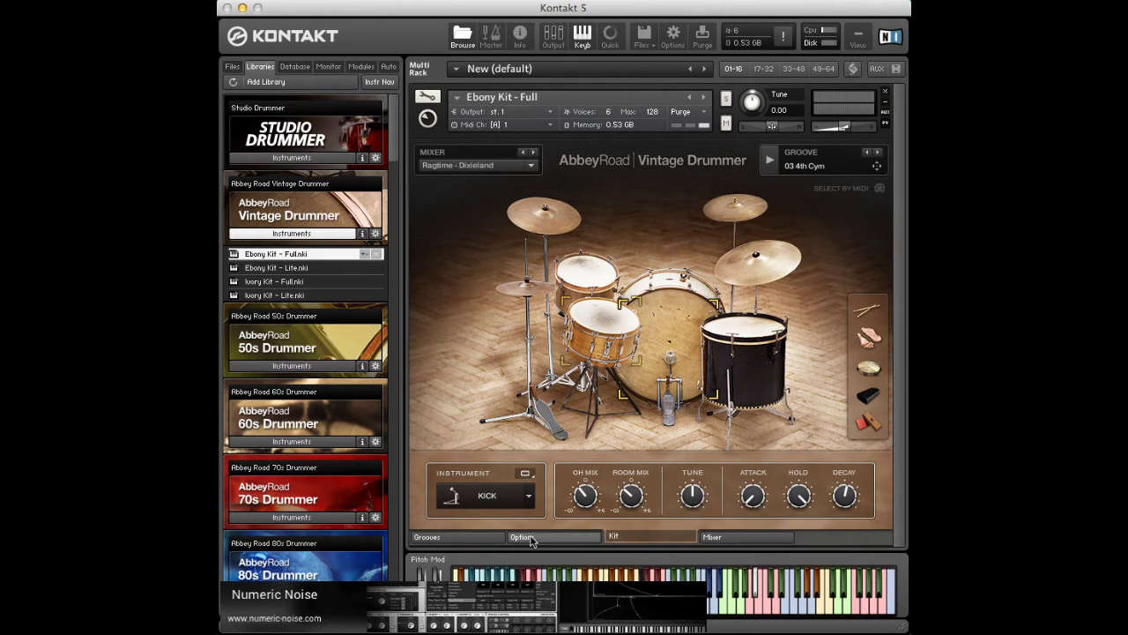
Start groove playback and audition grooves 01 8th Perc through 07 8th Hat in order from Ragtime - Dixieland, 01 Big Four 94BPM.
click(481, 537)
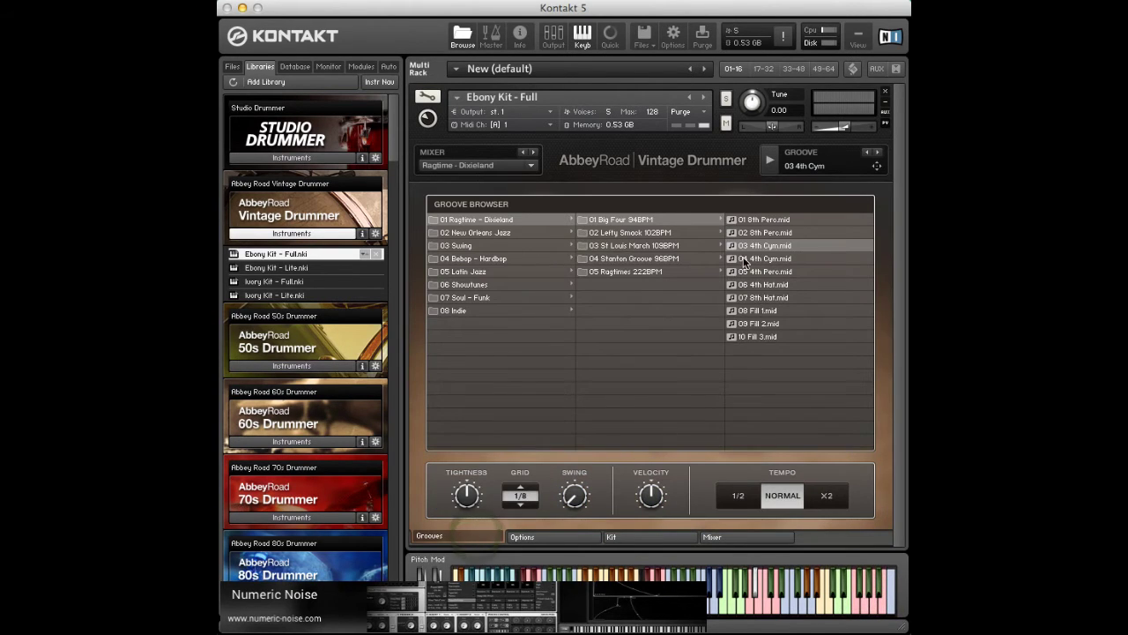
click(763, 221)
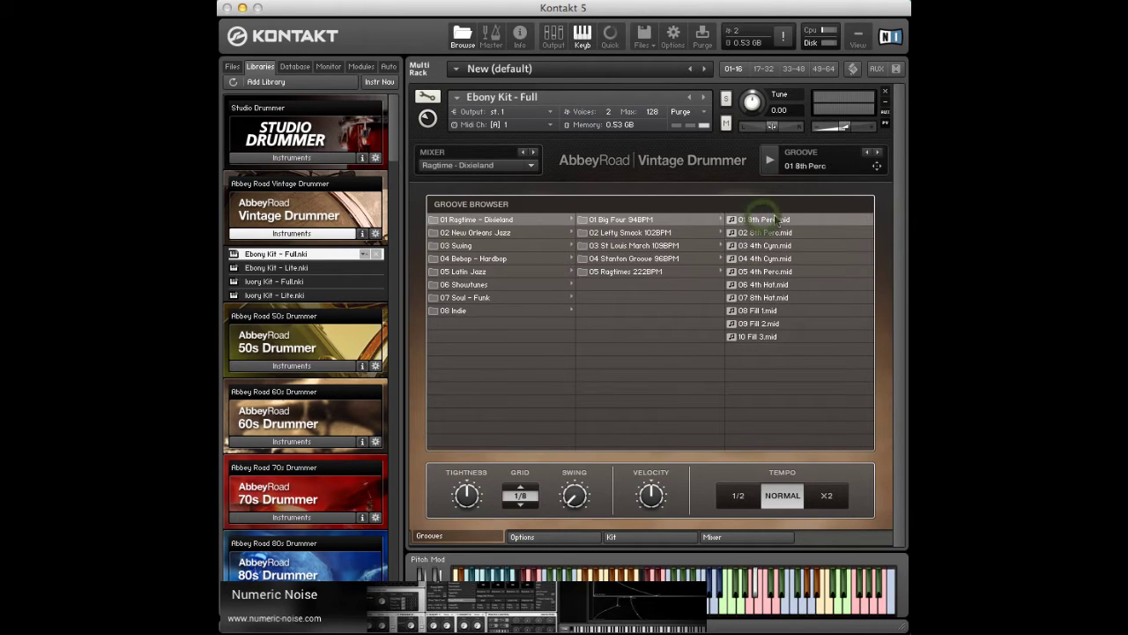
click(769, 159)
click(766, 232)
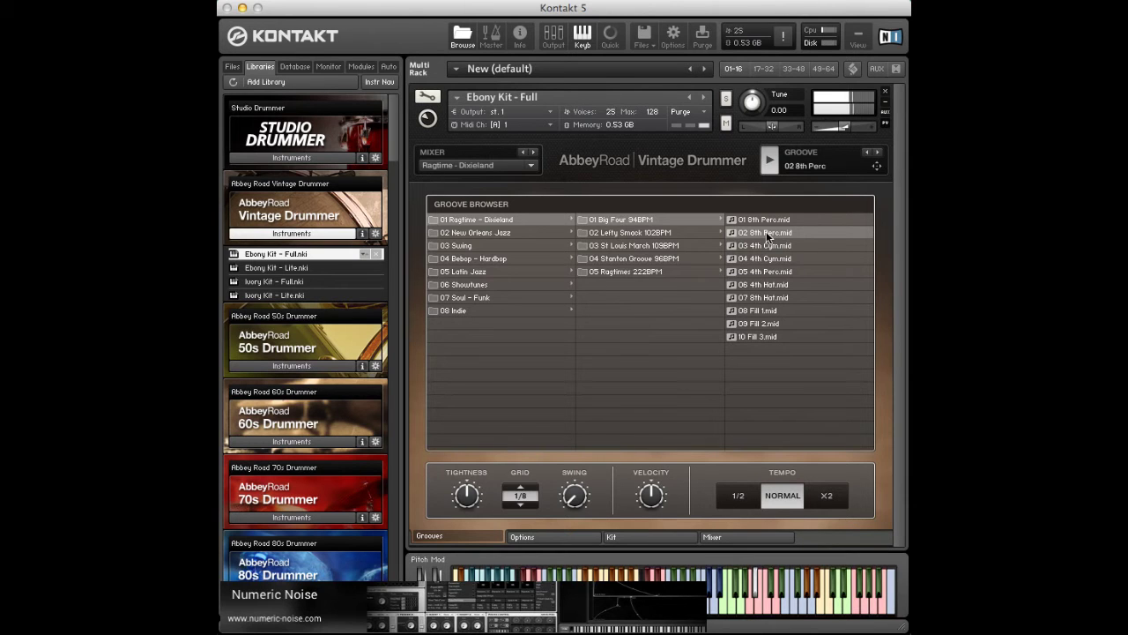
click(769, 246)
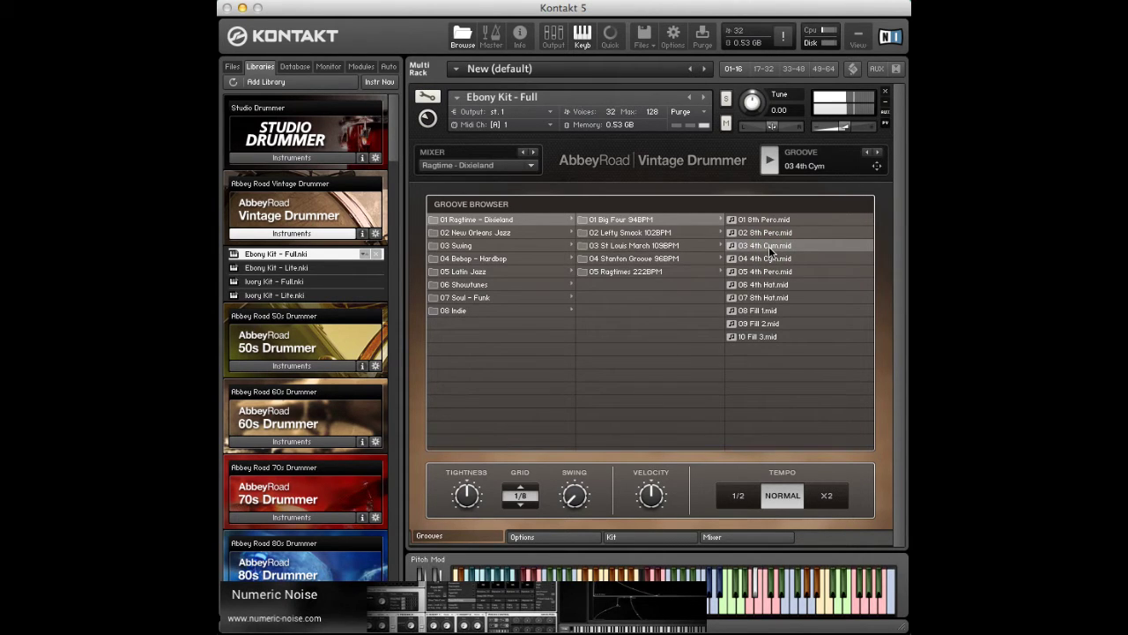
click(768, 258)
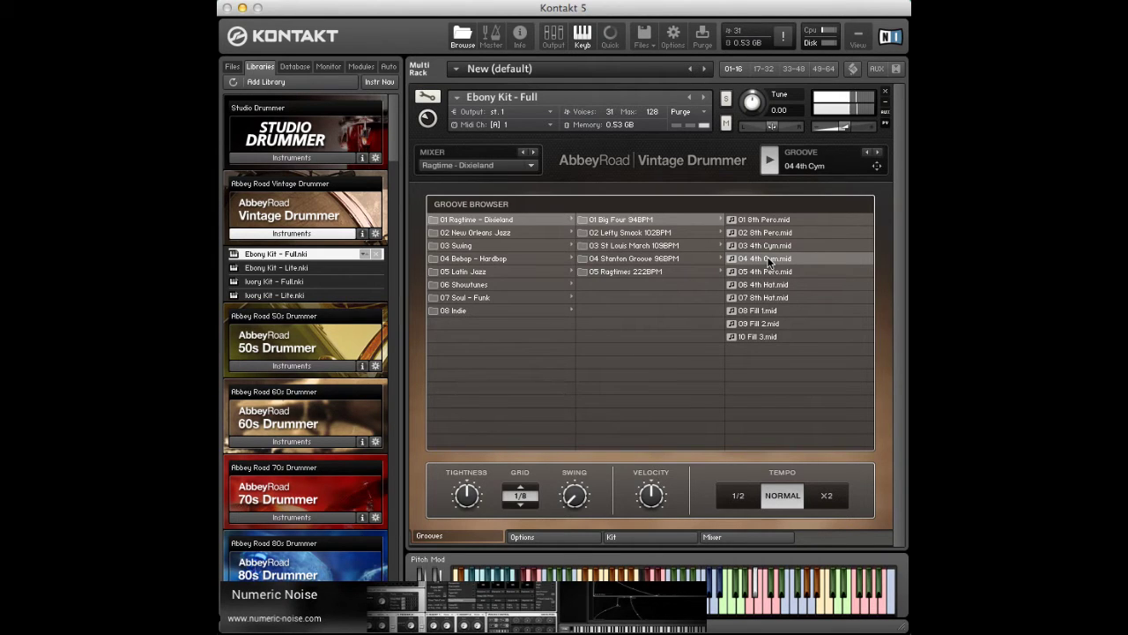
click(769, 271)
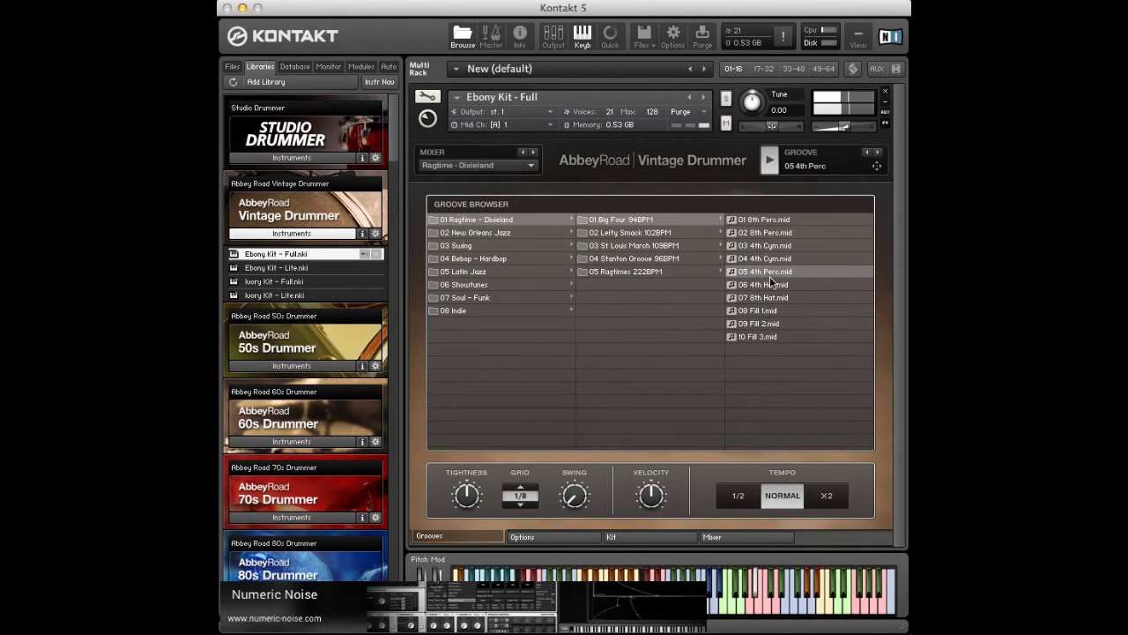
click(770, 284)
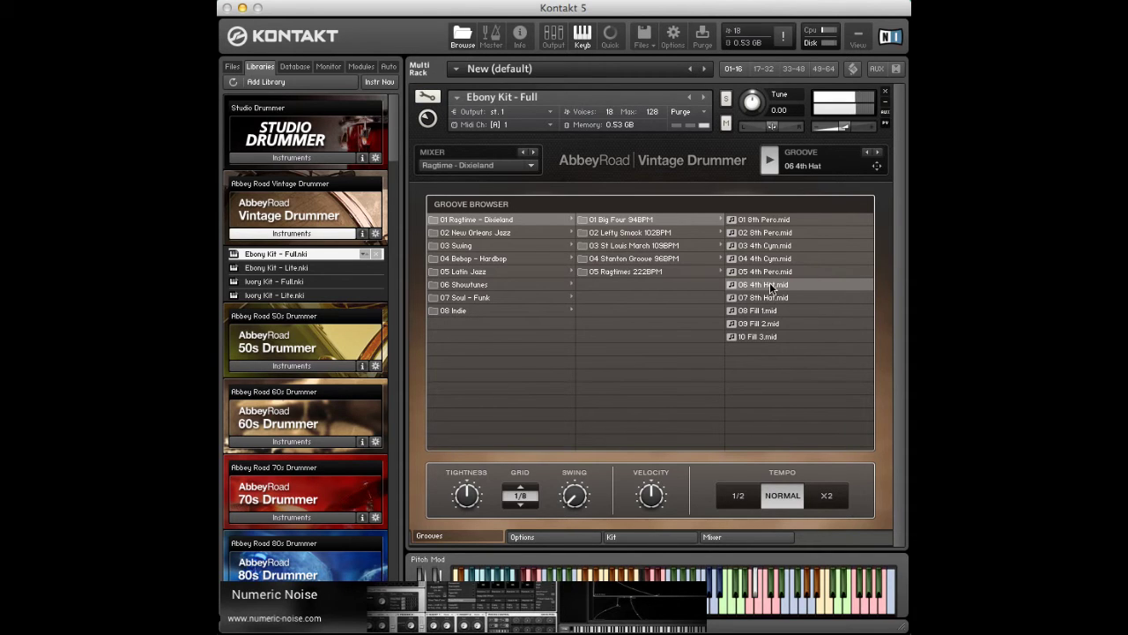
click(770, 292)
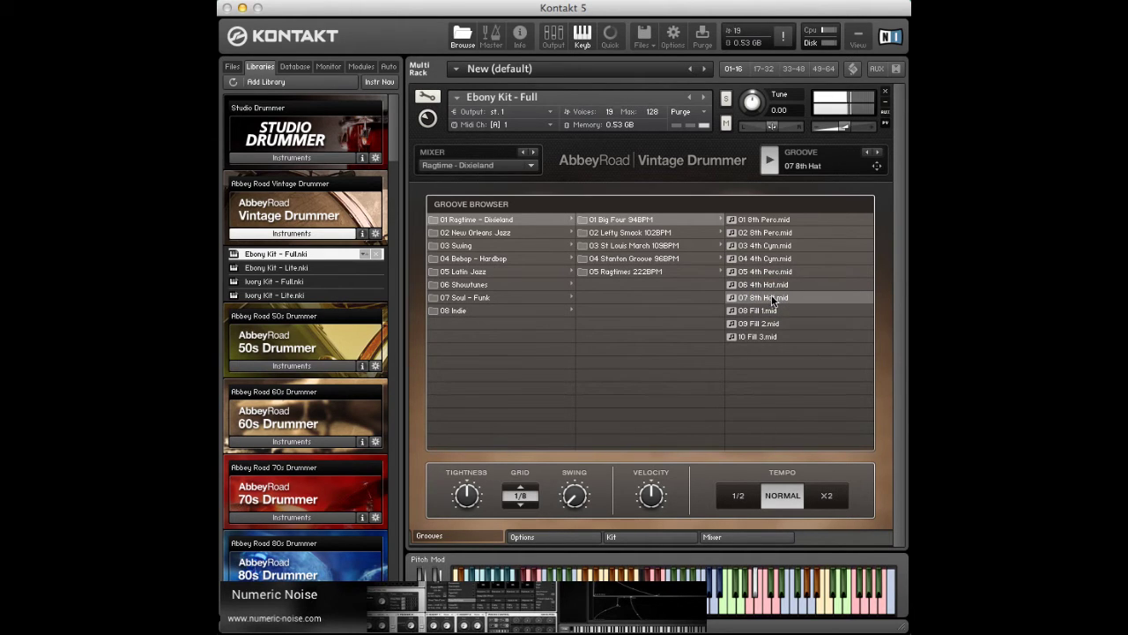
Audition the three fills, 08 Fill 1 to 10 Fill 3, of the Ragtime - Dixieland groove set 01 Big Four 94BPM.
click(762, 309)
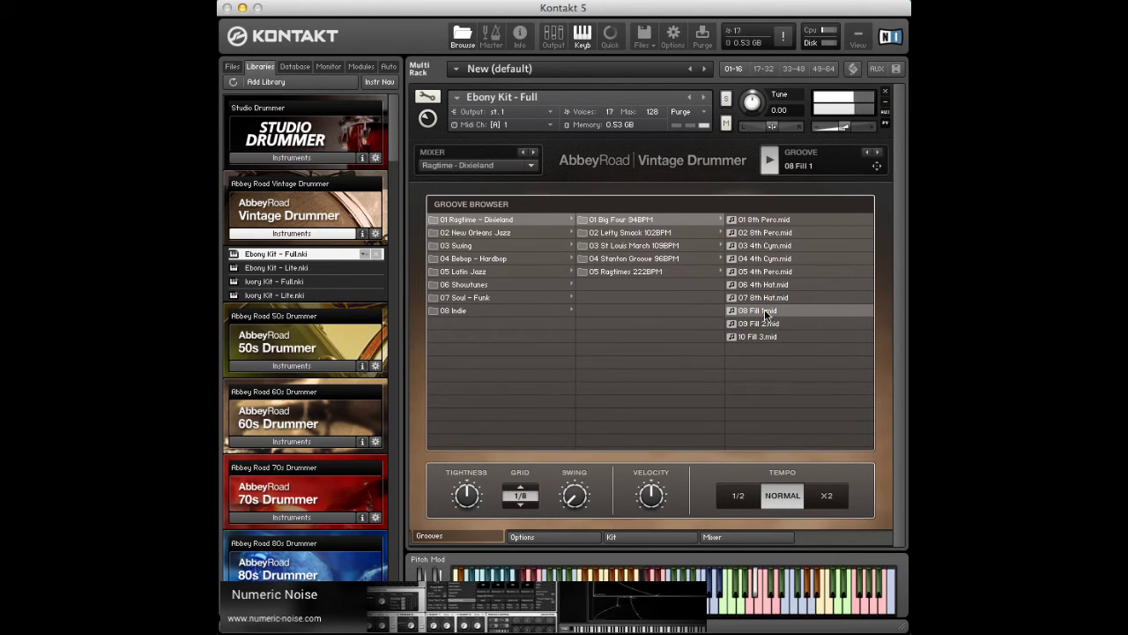
click(762, 324)
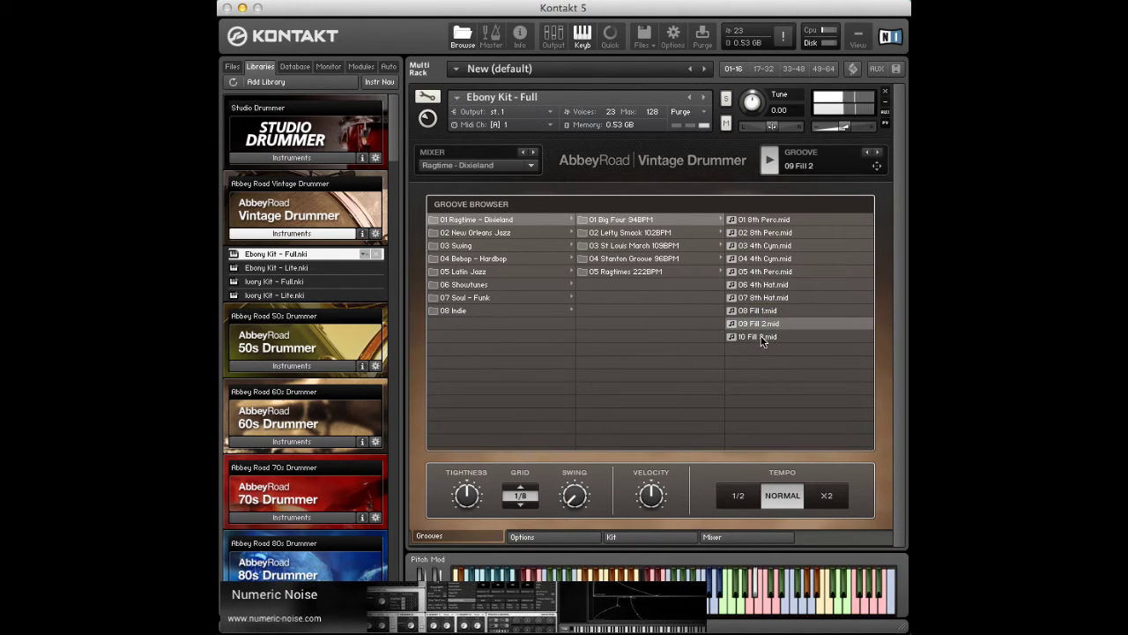
click(763, 339)
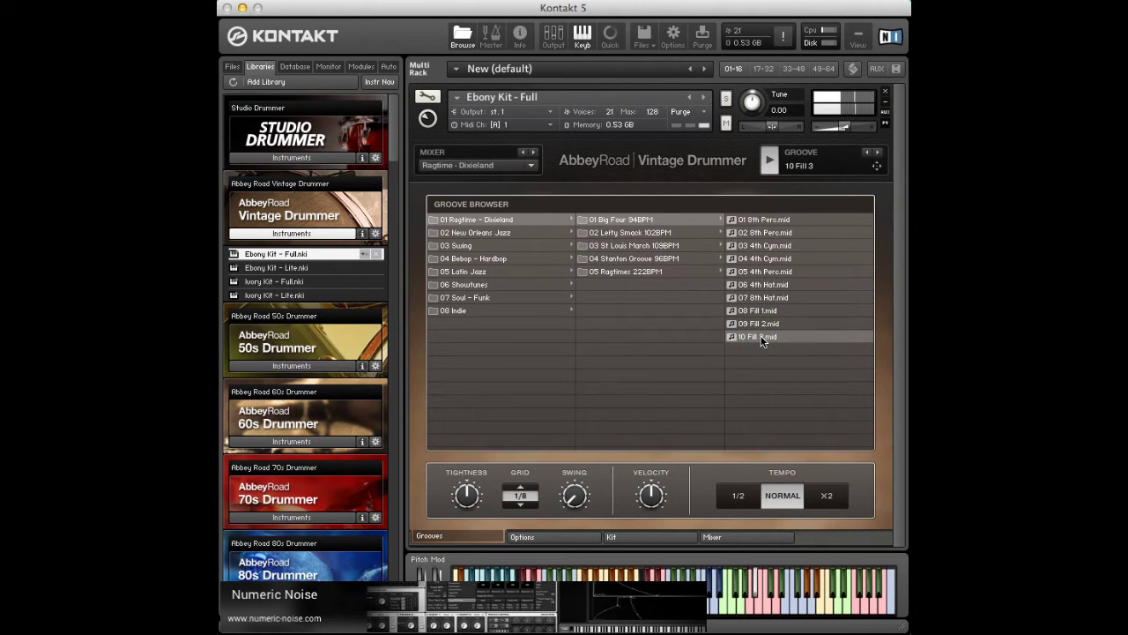
Audition grooves 01 16th Hat through 07 16th Perc in order from New Orleans Jazz, 01 One Step 118BPM.
click(476, 232)
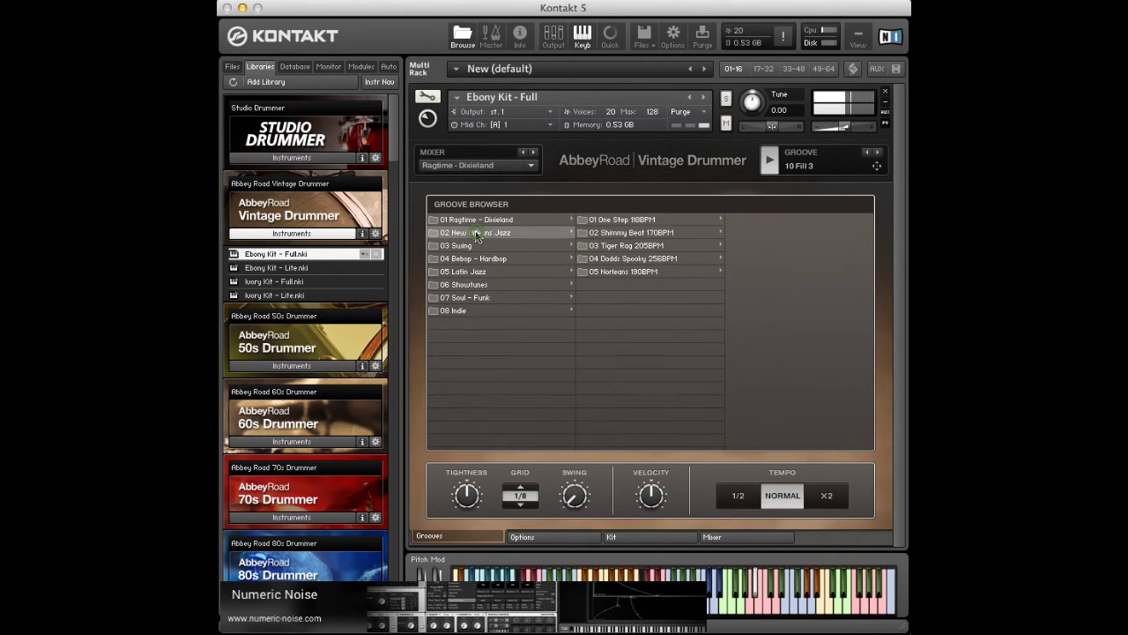
click(613, 219)
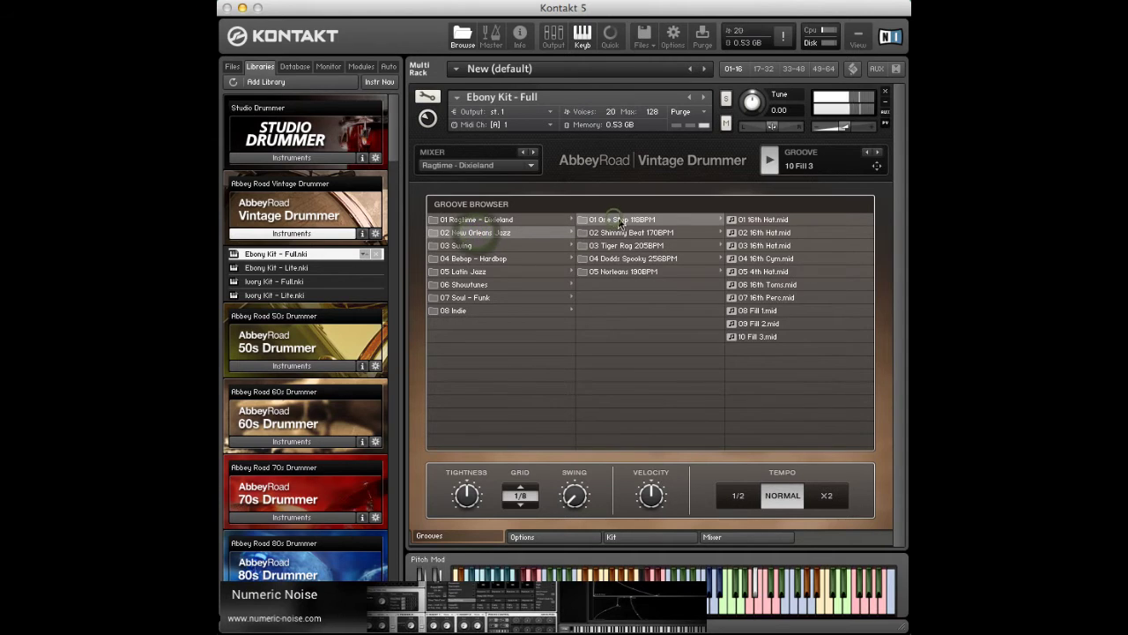
click(772, 220)
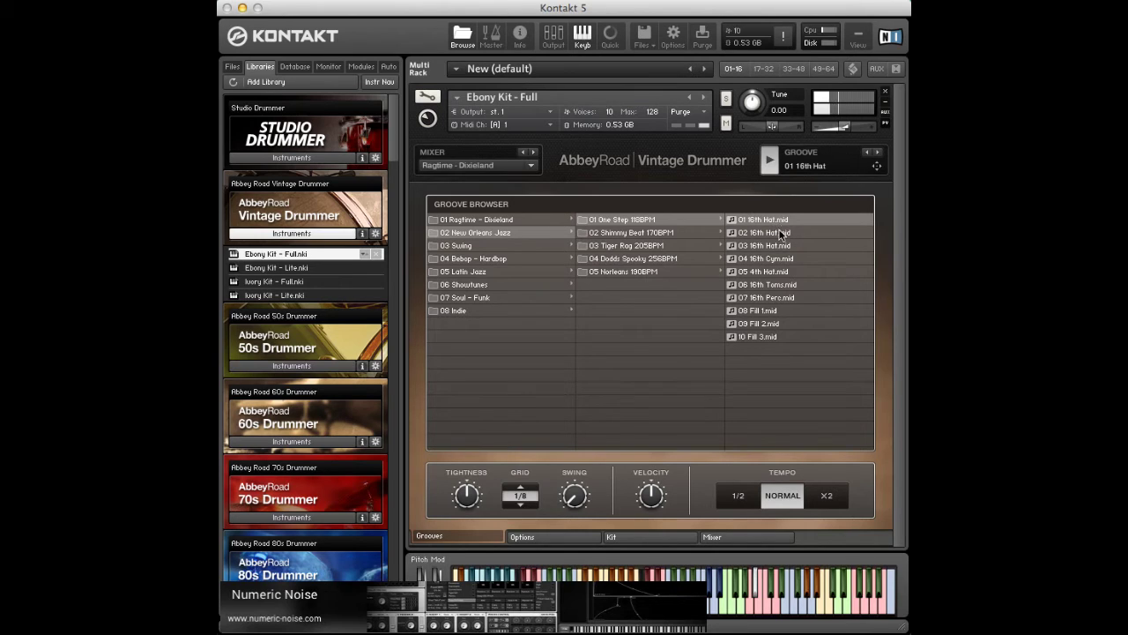
click(779, 232)
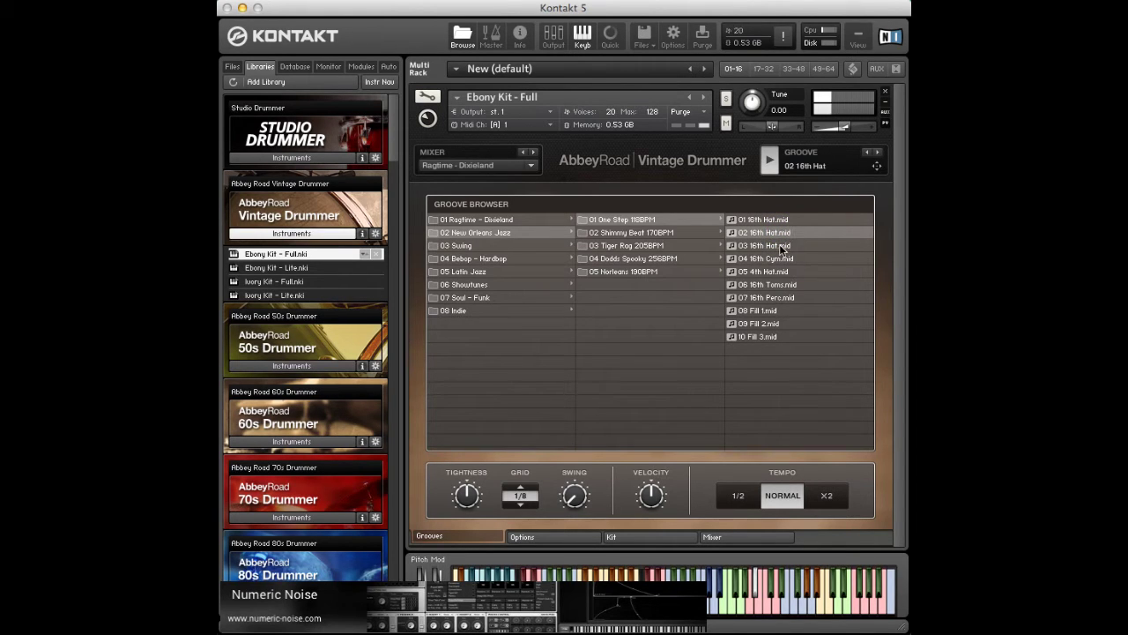
click(780, 246)
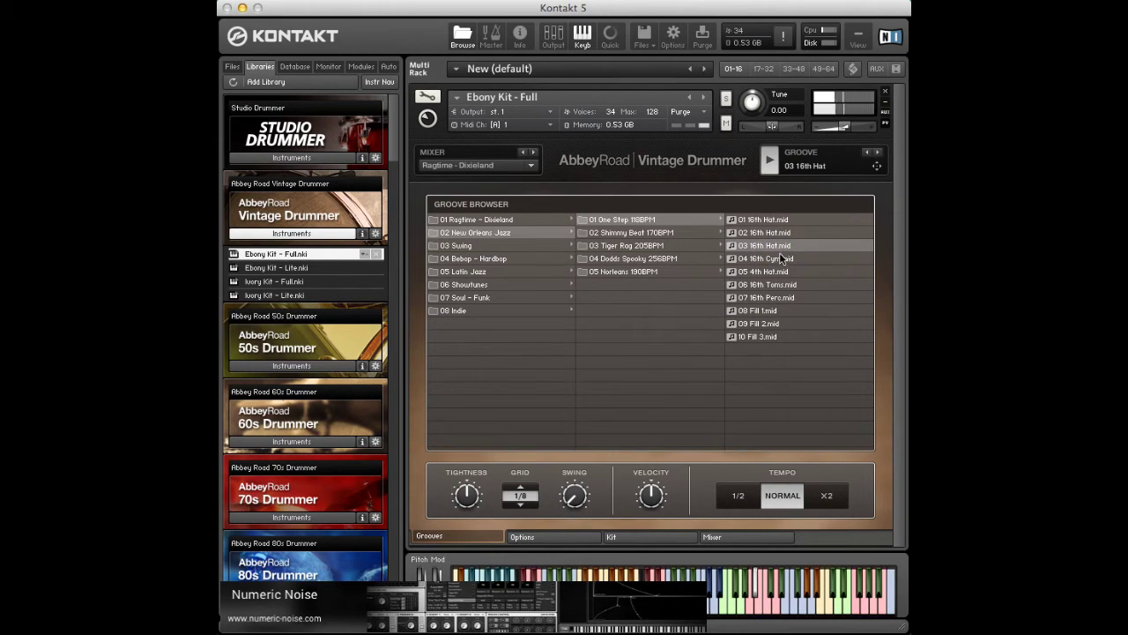
click(780, 258)
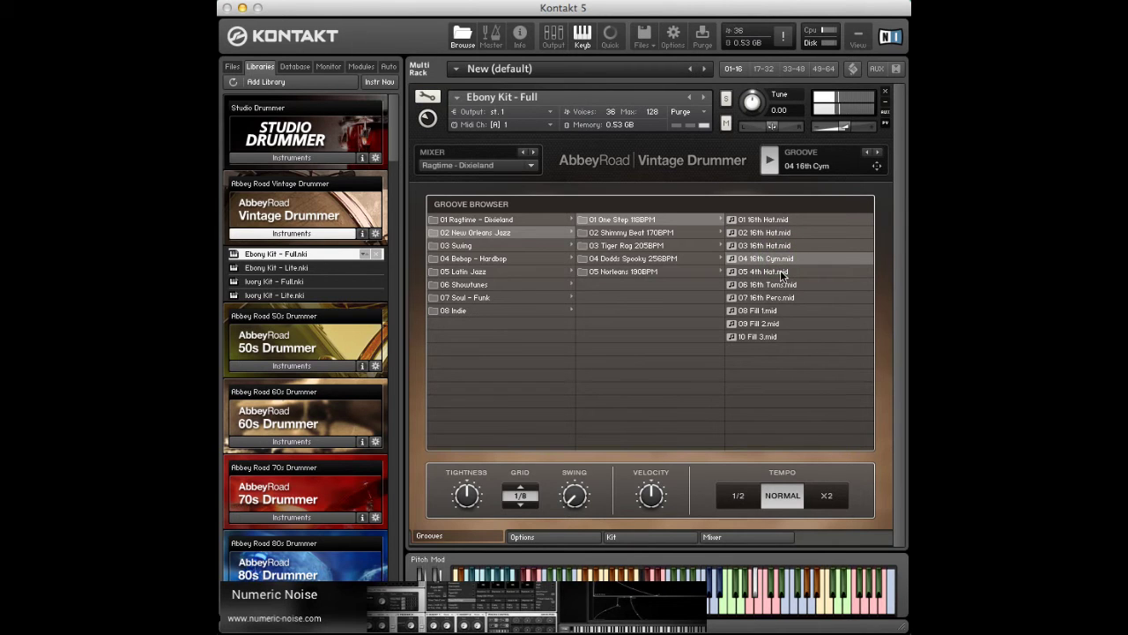
click(780, 272)
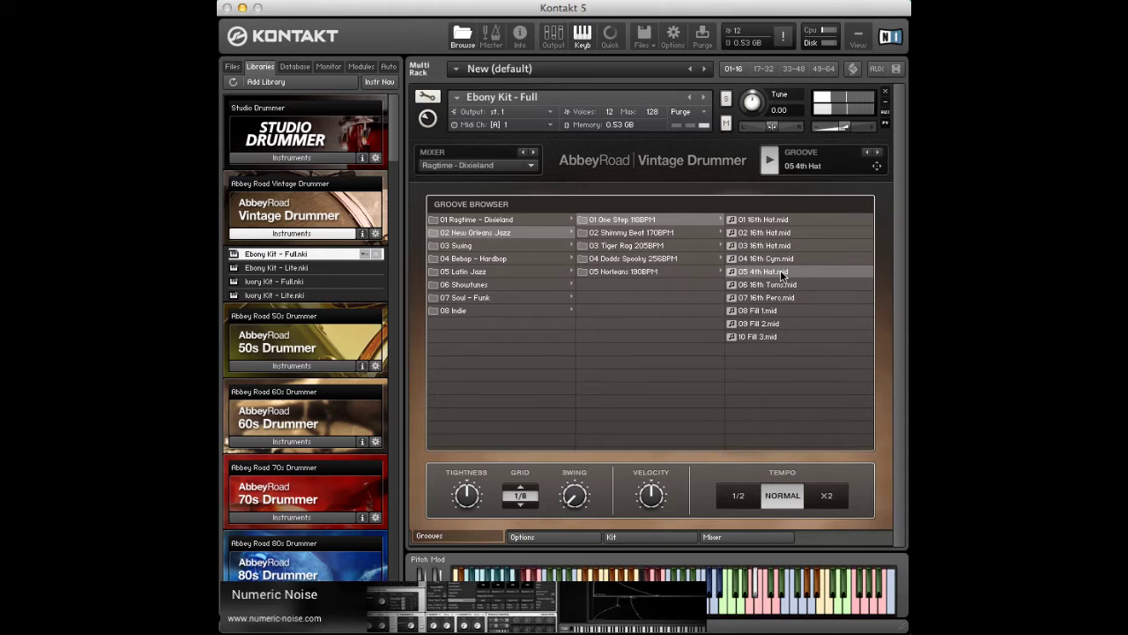
click(779, 285)
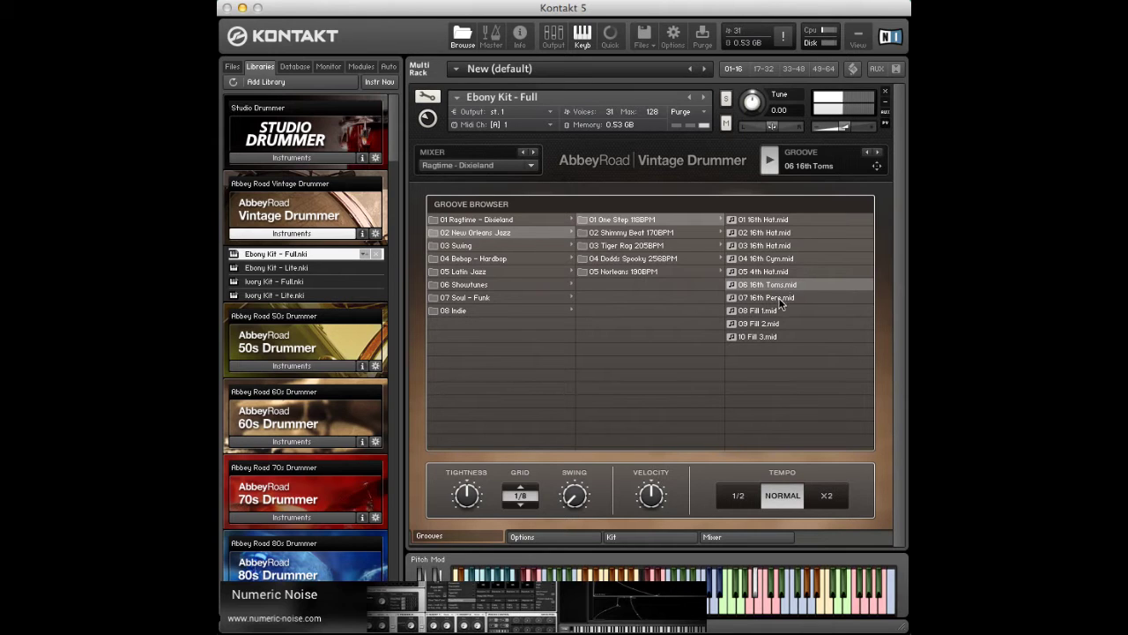
click(780, 299)
click(780, 300)
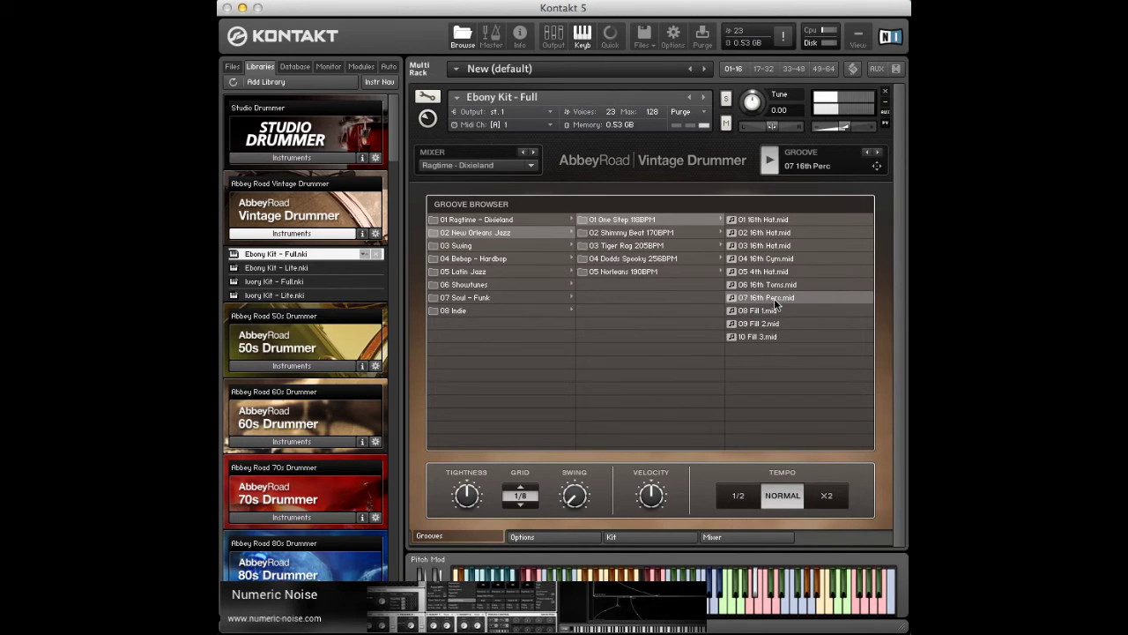
Audition the three fills, 08 Fill 1 to 10 Fill 3, of the New Orleans Jazz groove set 01 One Step 118BPM.
click(774, 313)
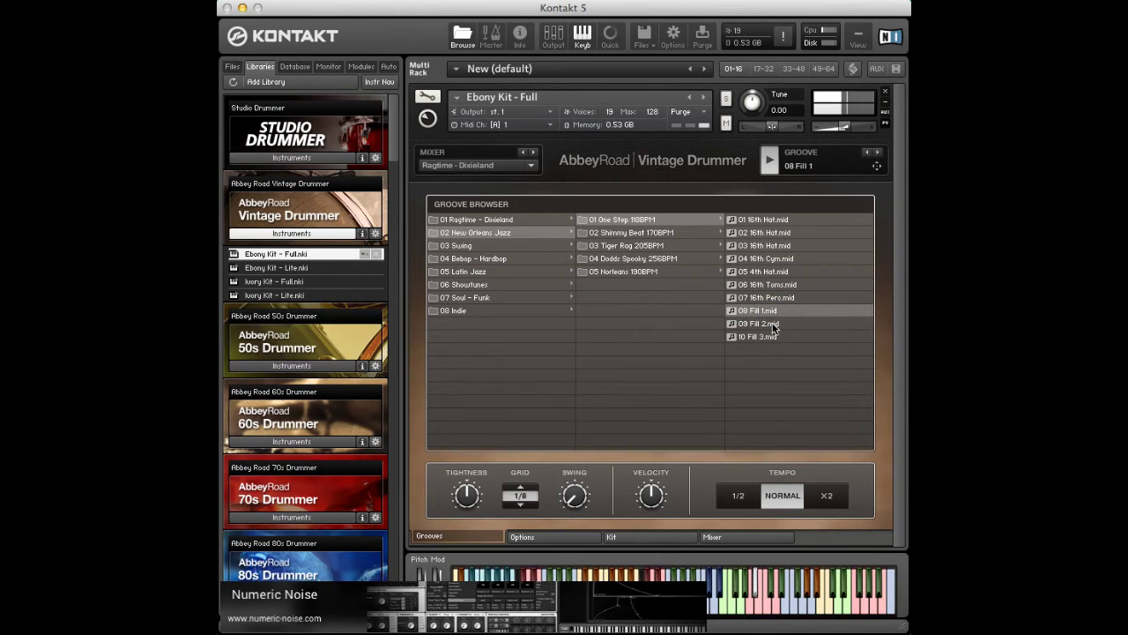
click(774, 324)
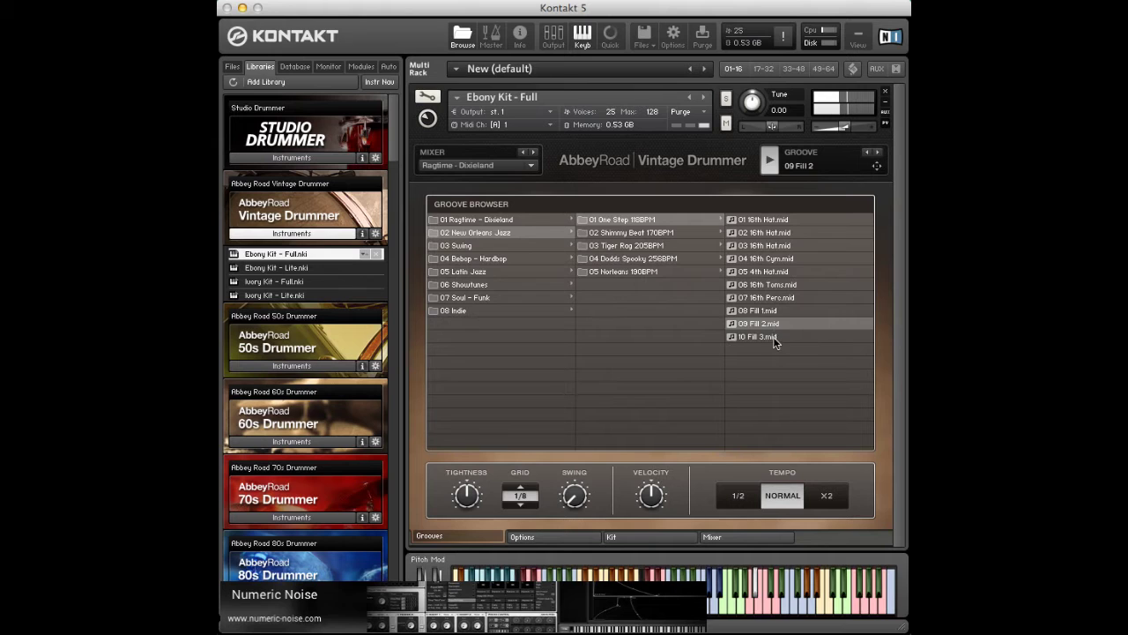
click(775, 337)
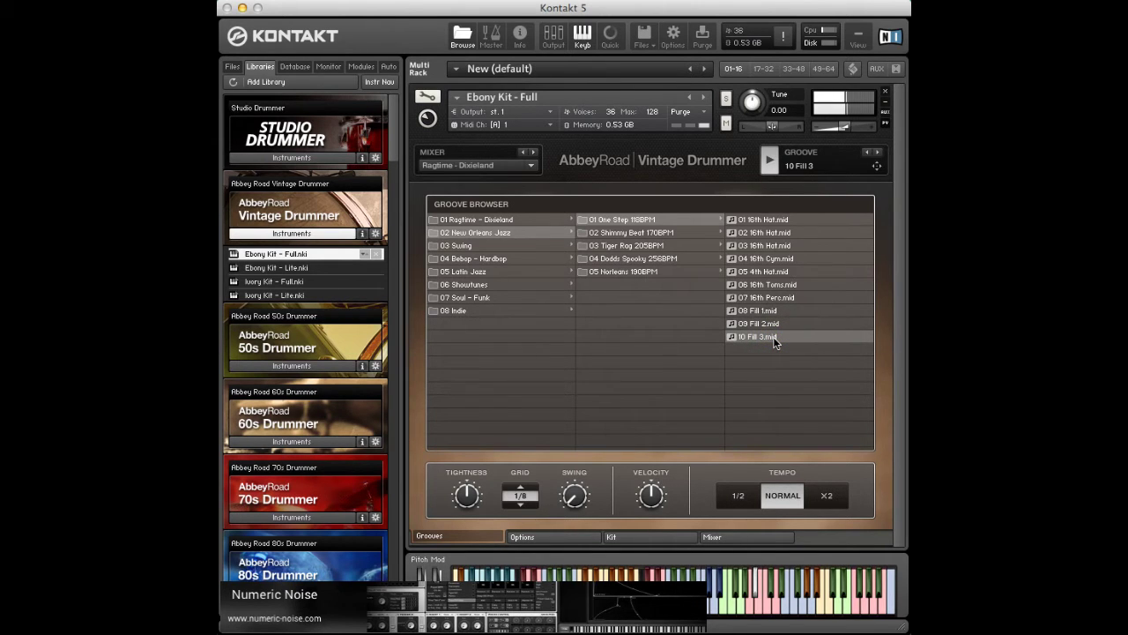
Audition grooves 01 8th Hat through 07 16th Perc in order from Swing, 01 Basie Woogie 170BPM Brushes.
click(472, 247)
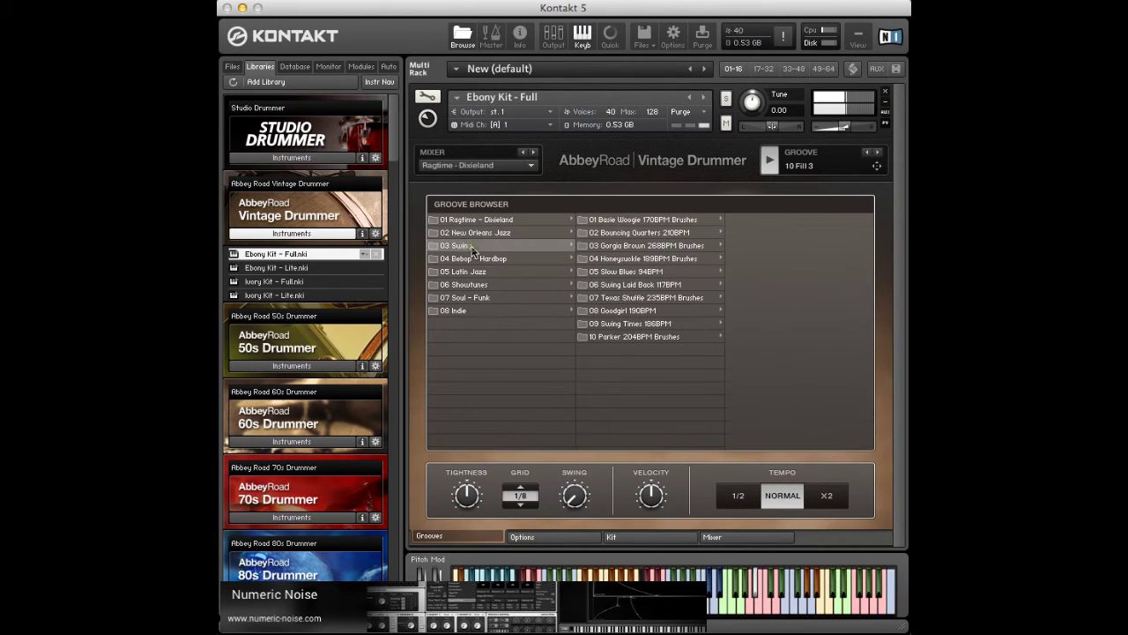
click(631, 219)
click(736, 220)
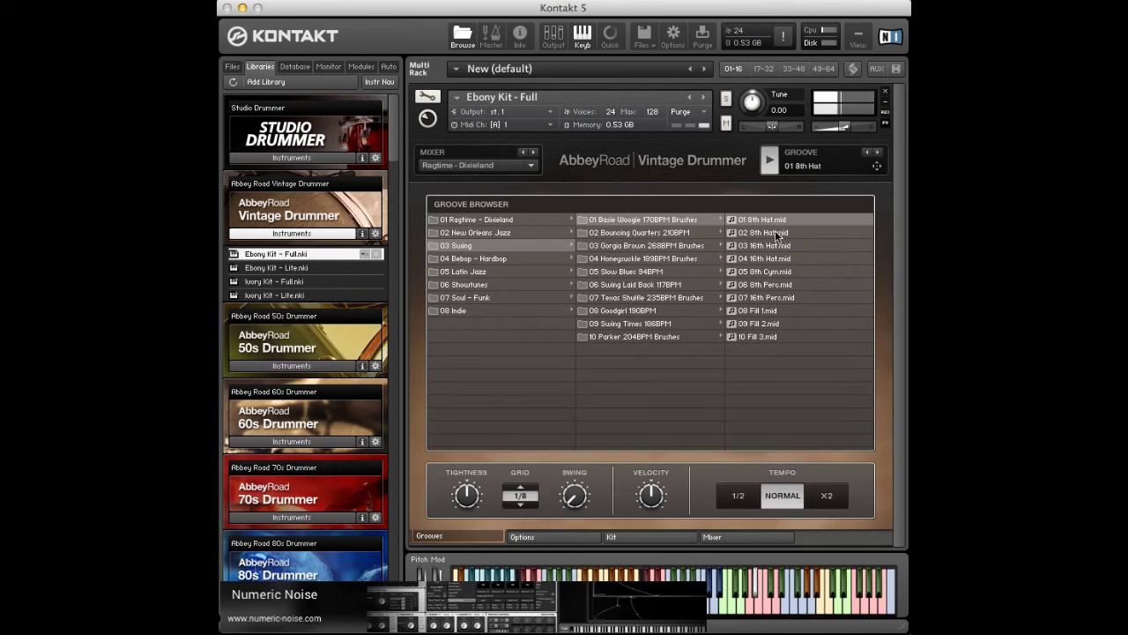
click(774, 231)
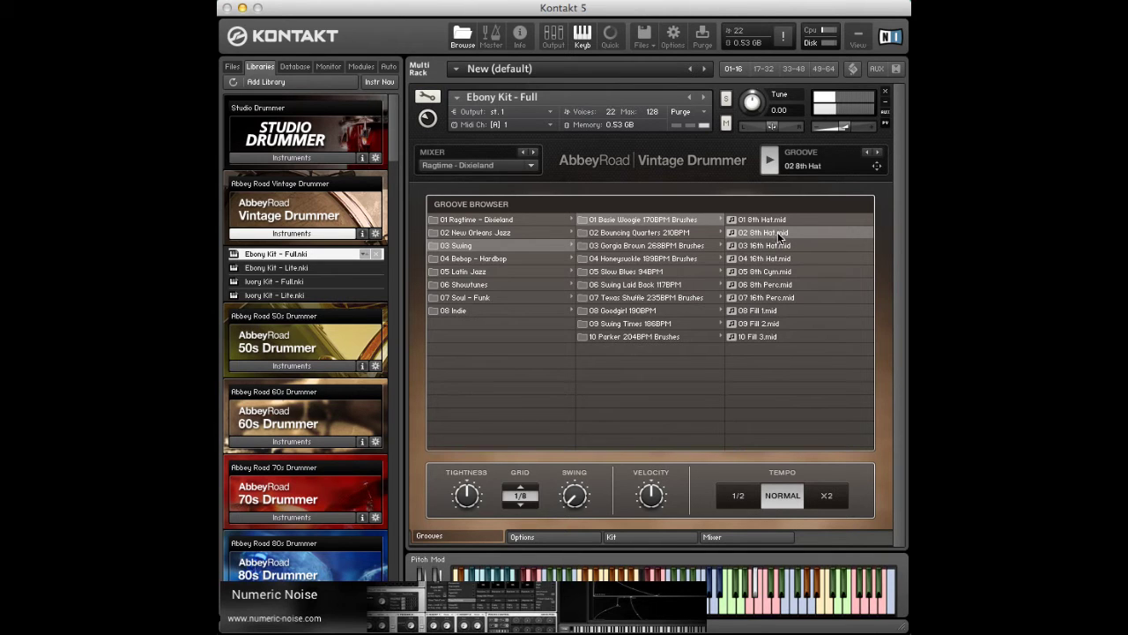
click(775, 244)
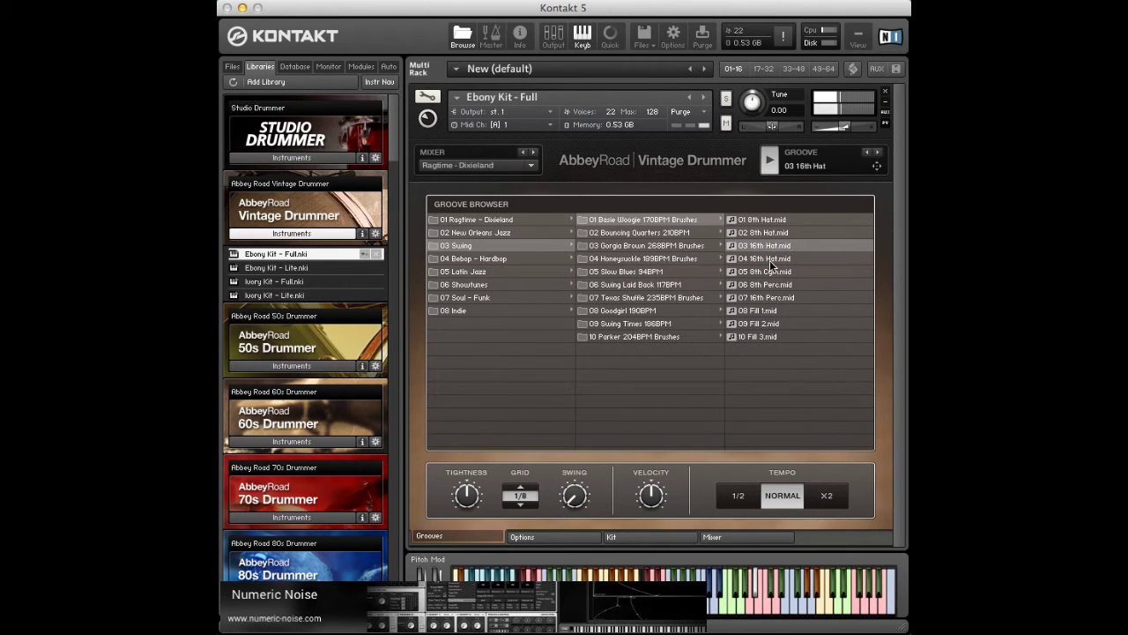
click(770, 261)
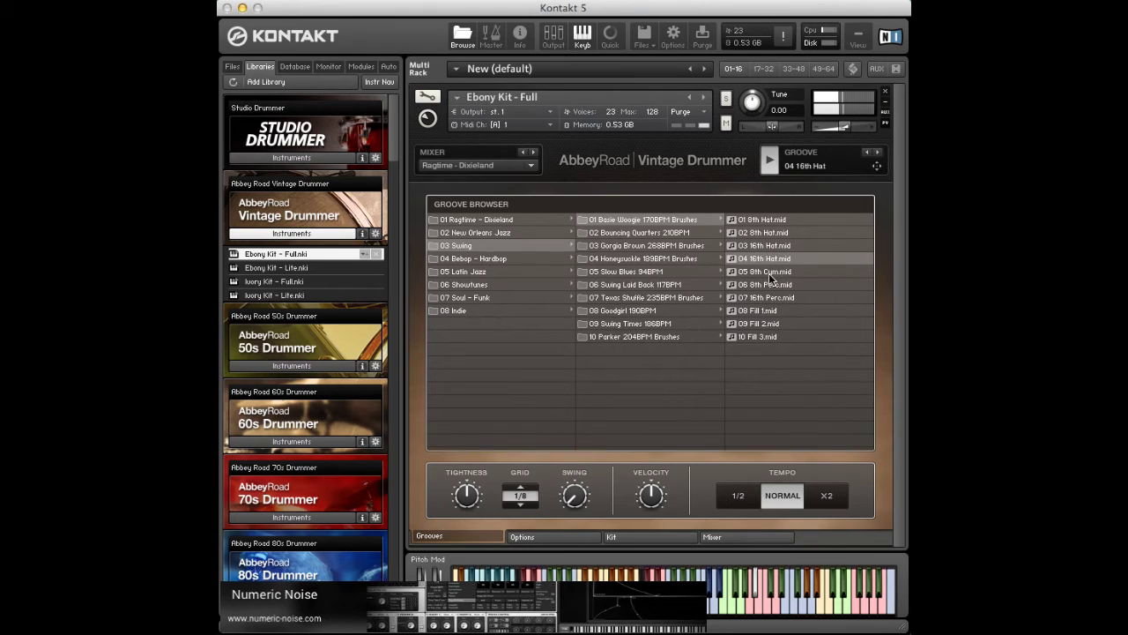
click(769, 272)
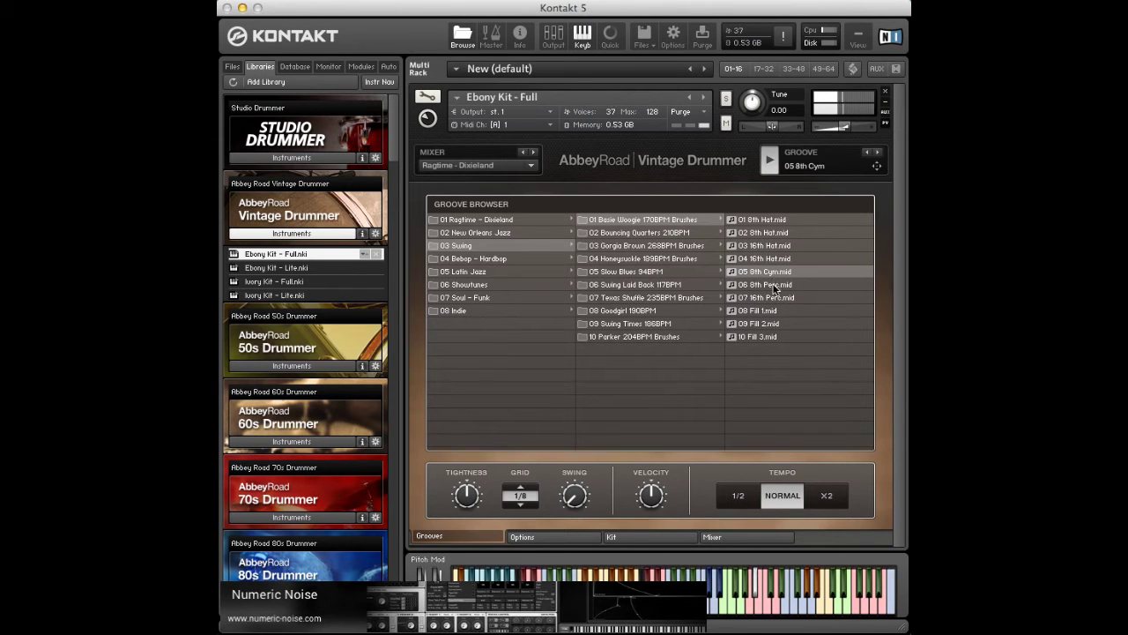
click(775, 285)
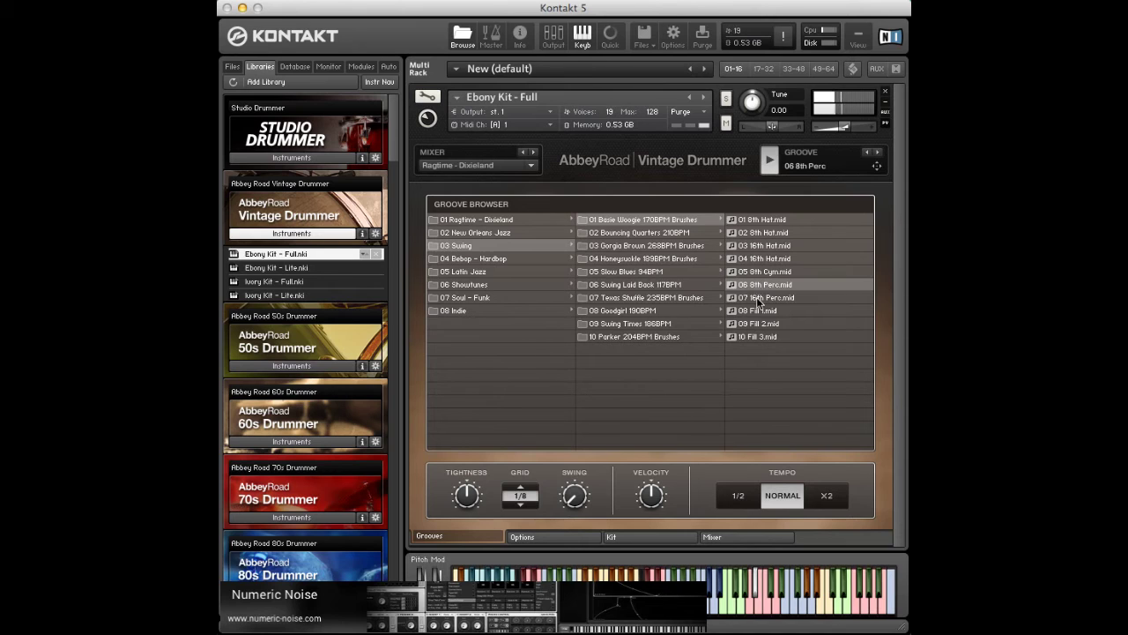
click(757, 298)
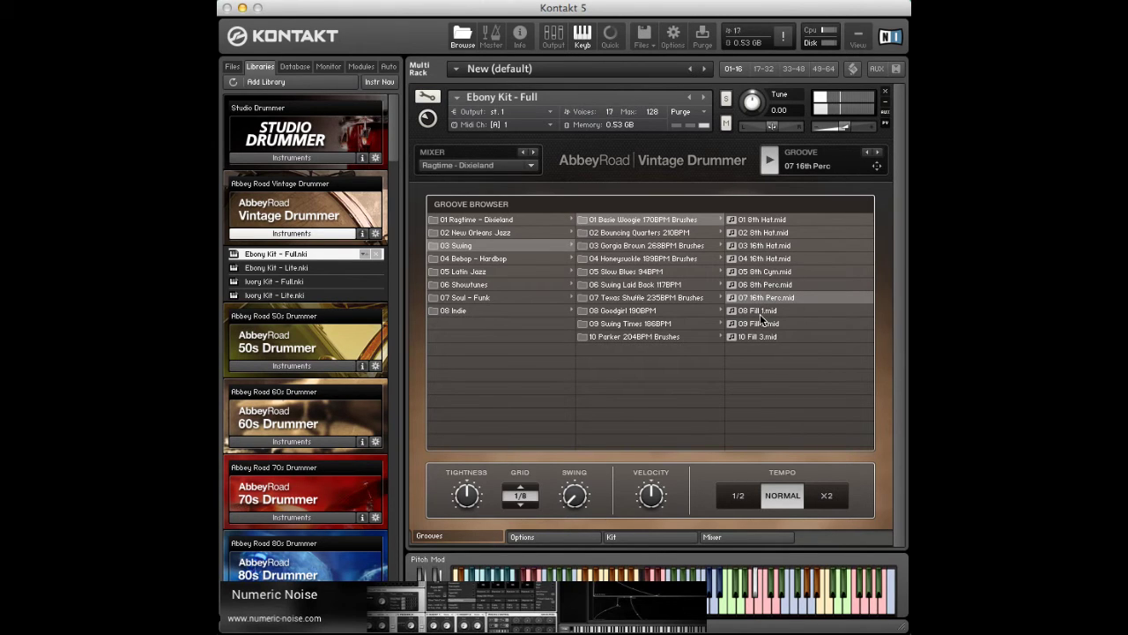
Audition the three fills, 08 Fill 1 to 10 Fill 3, of the Swing groove set 01 Basie Woogie 170BPM Brushes.
click(760, 314)
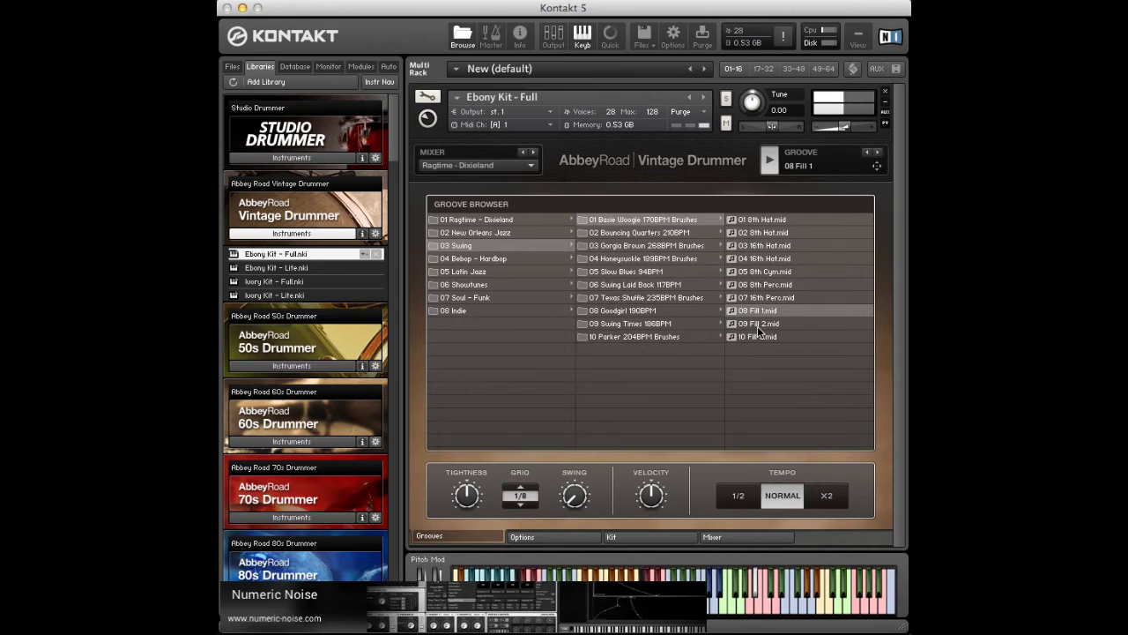
click(757, 324)
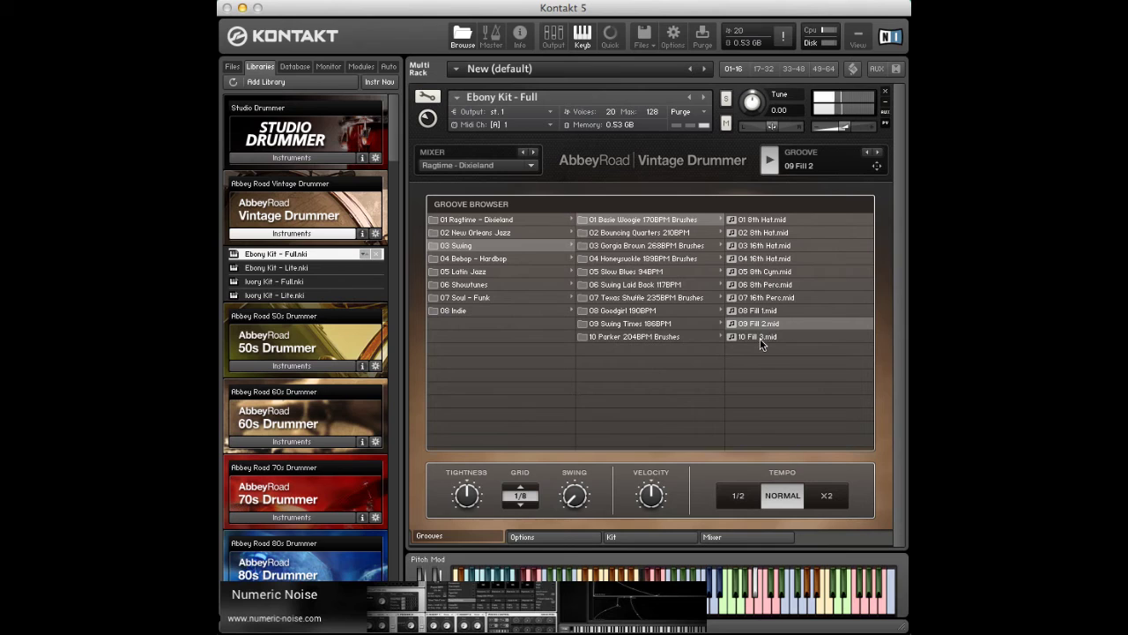
click(759, 339)
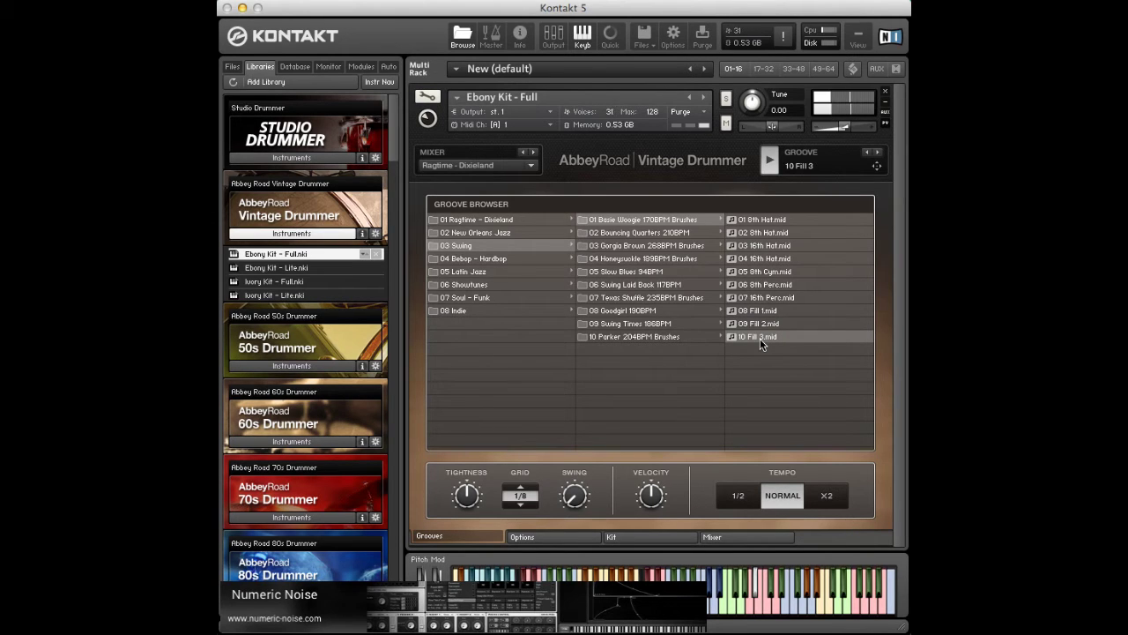
Audition grooves 01 8th Cym through 07 8th Hat in order from Bebop - Hardbop, 01 Just You 240BPM.
click(498, 259)
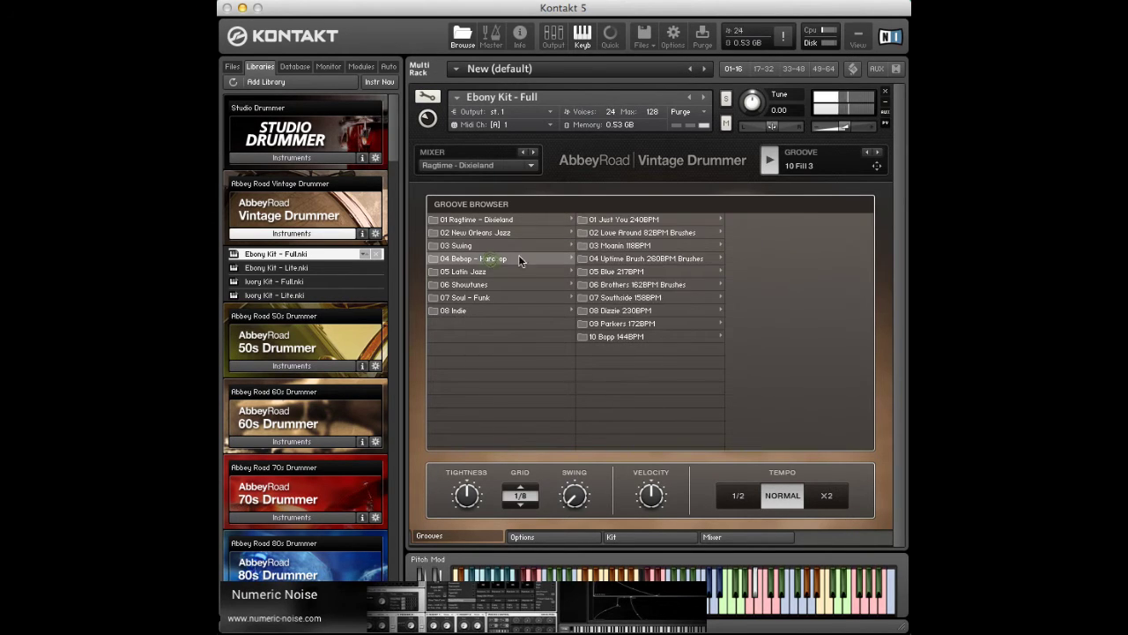
click(655, 220)
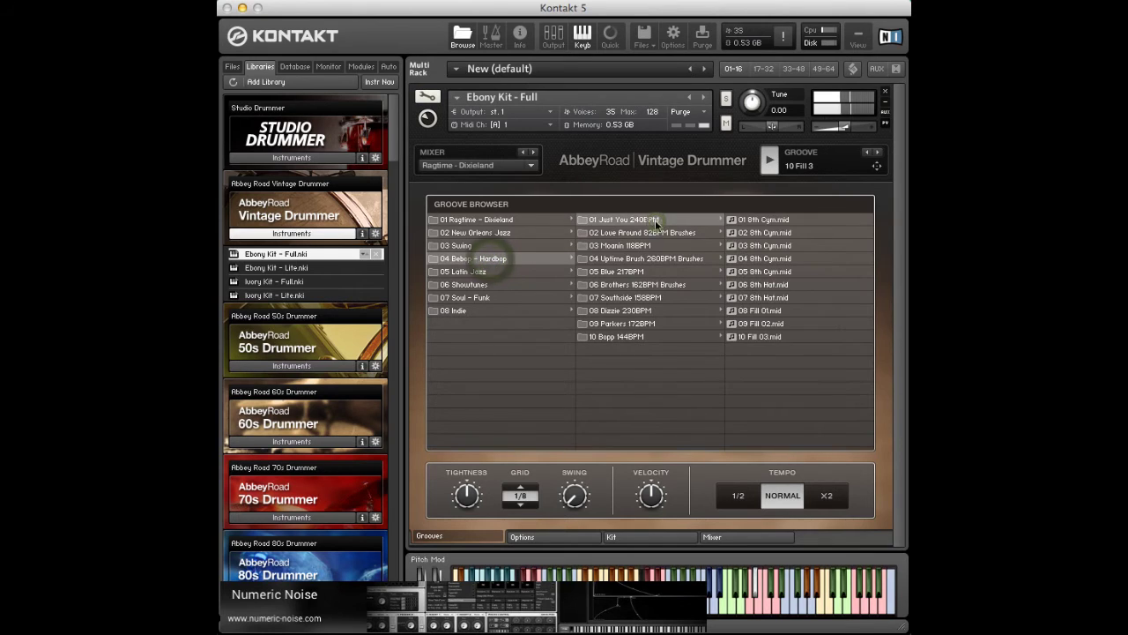
click(779, 220)
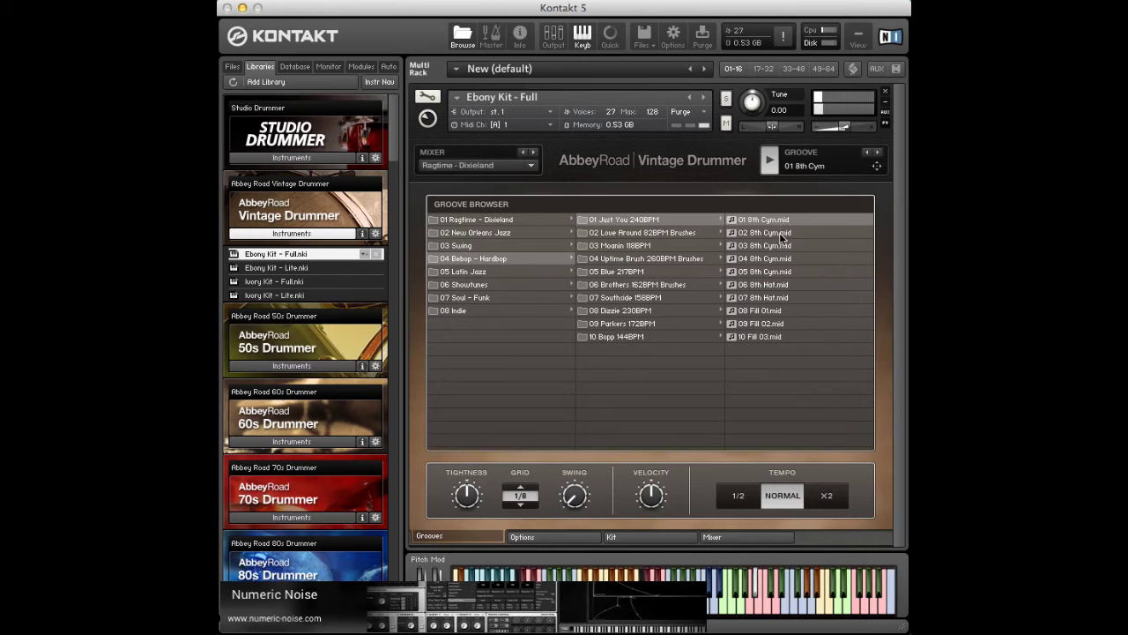
click(779, 232)
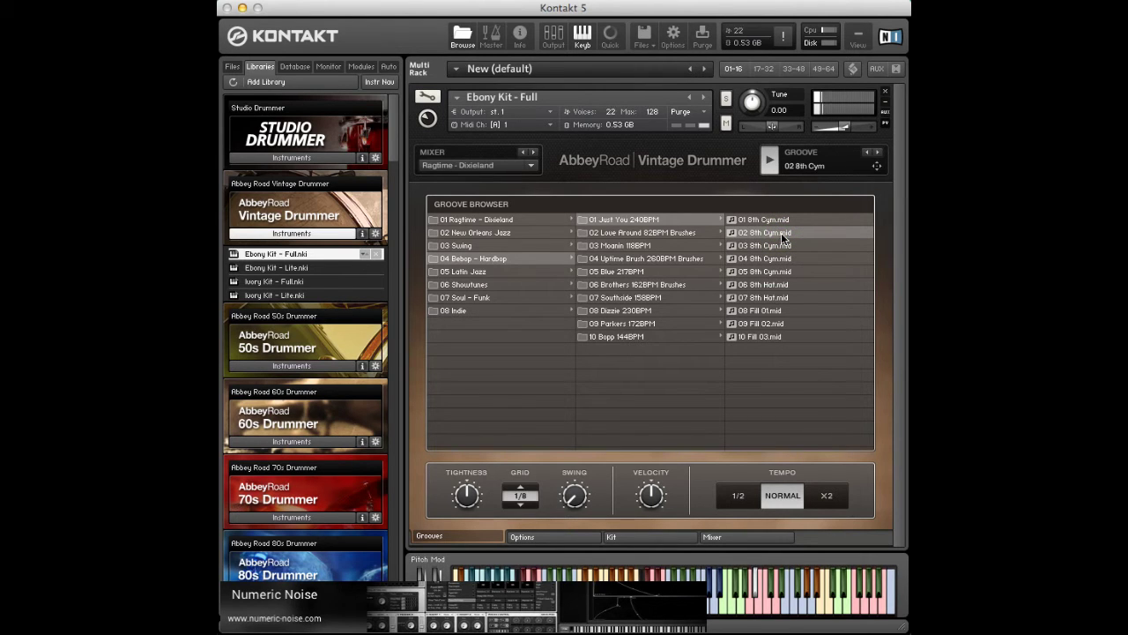
click(779, 246)
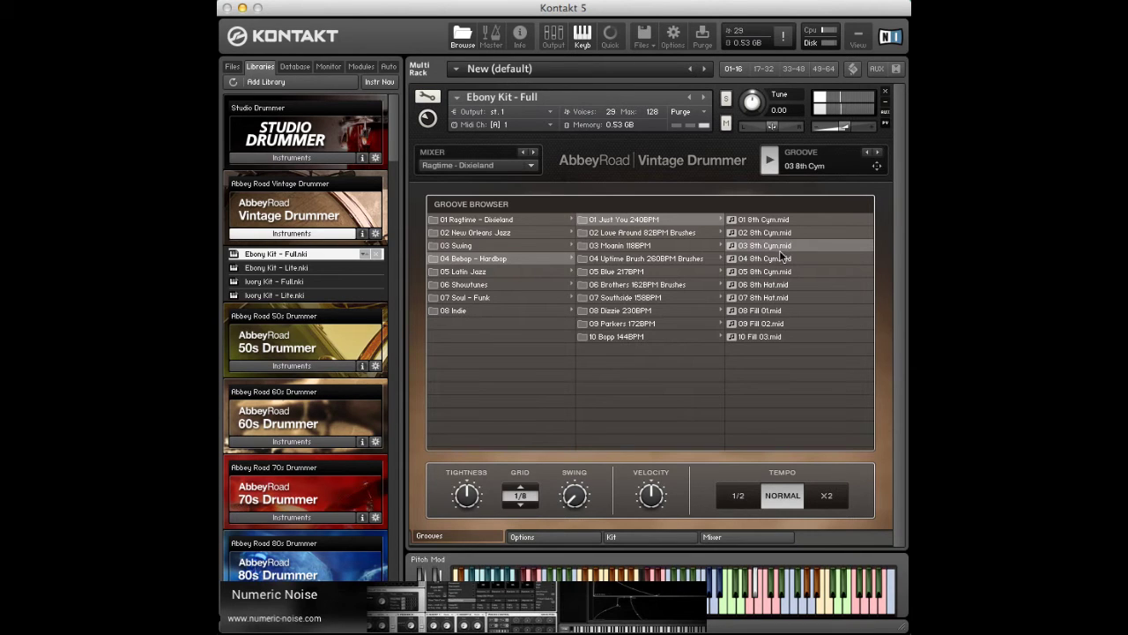
click(775, 260)
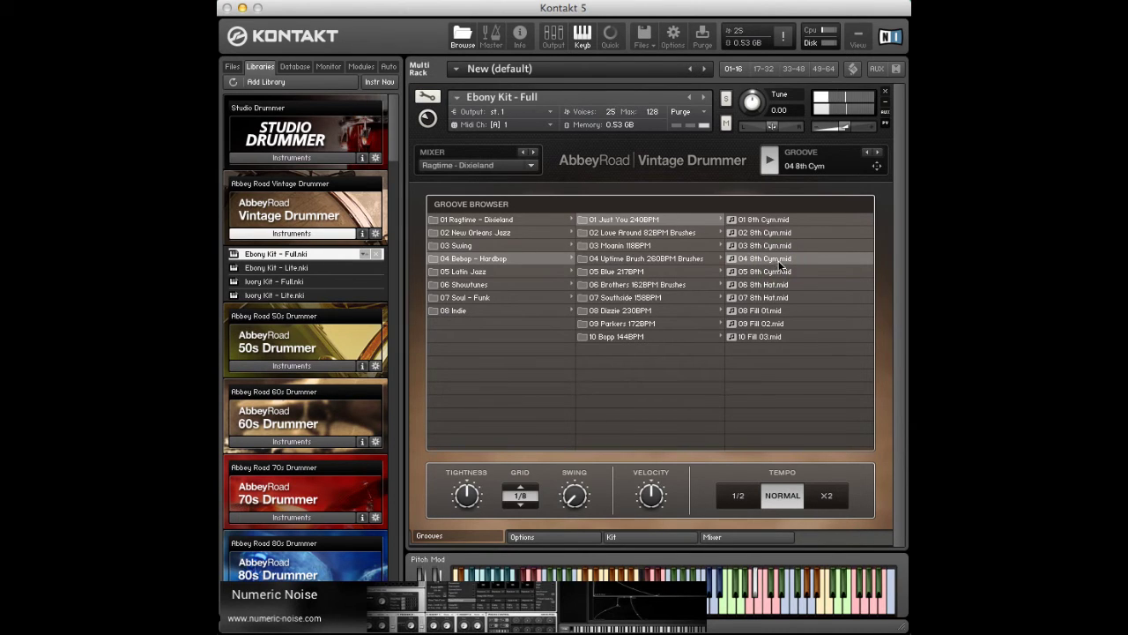
click(776, 273)
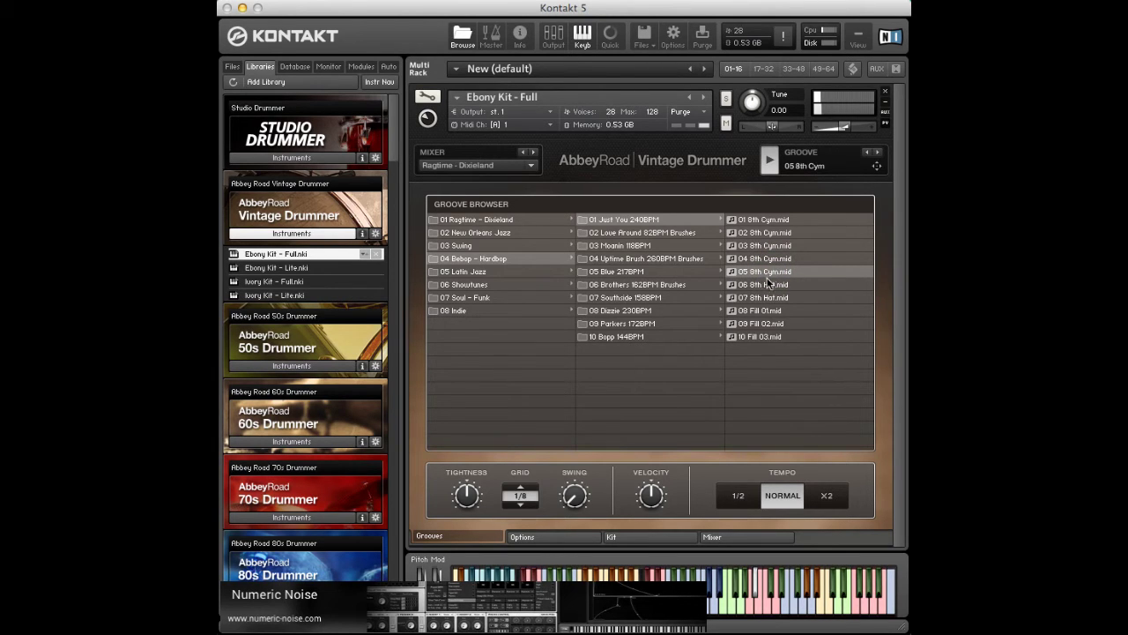
click(765, 284)
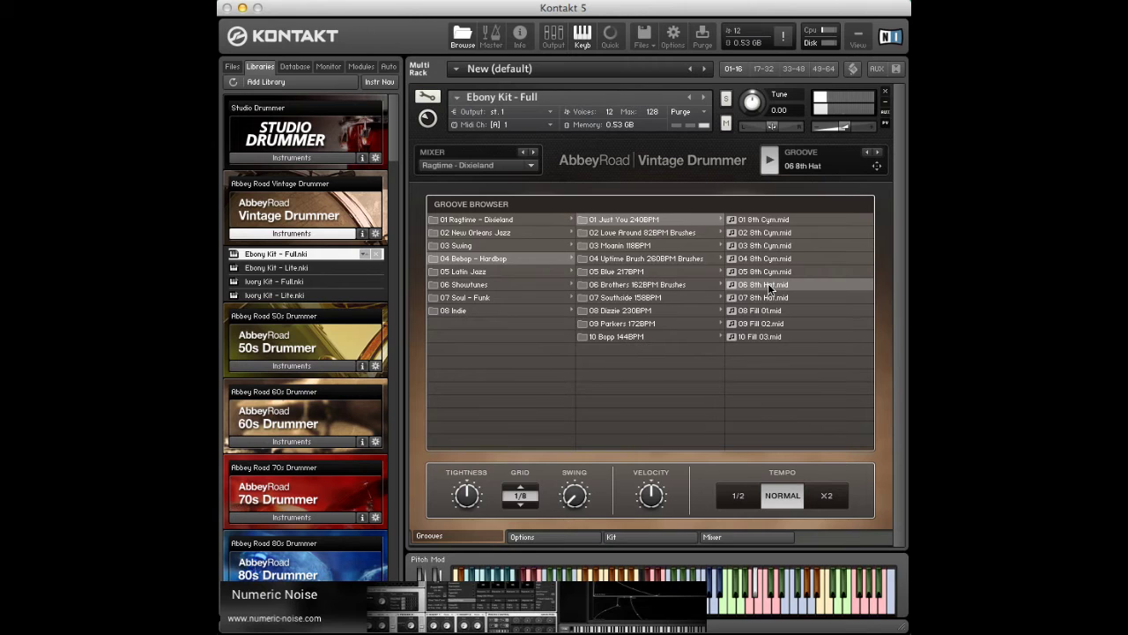
click(768, 298)
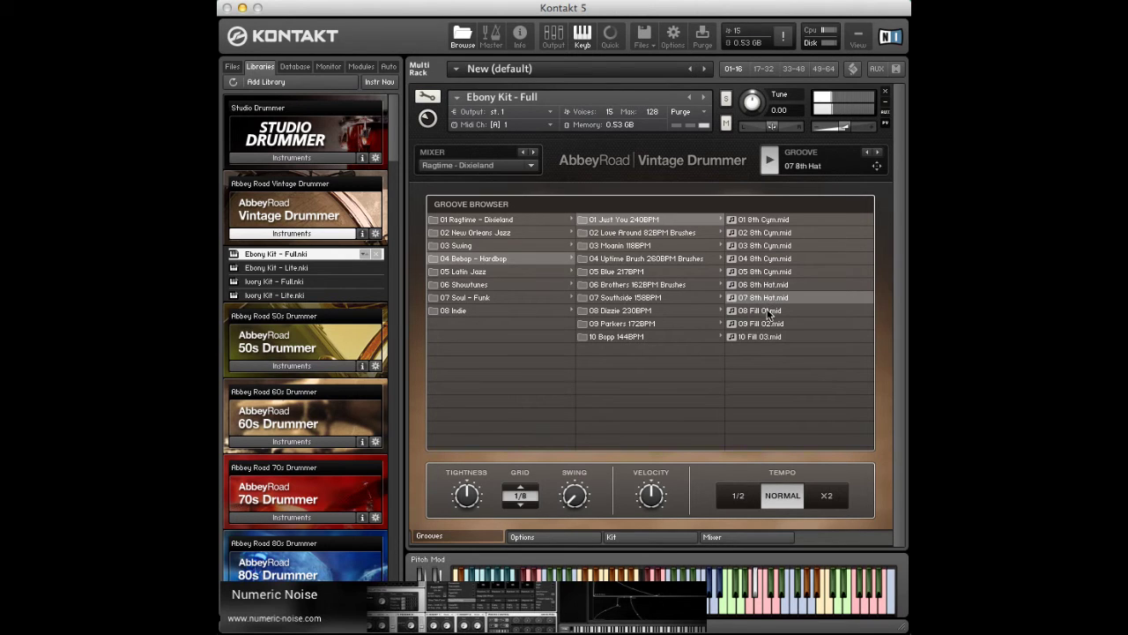
Audition the three fills, 08 Fill 01 to 10 Fill 03, of the Bebop - Hardbop groove set 01 Just You 240BPM.
click(769, 312)
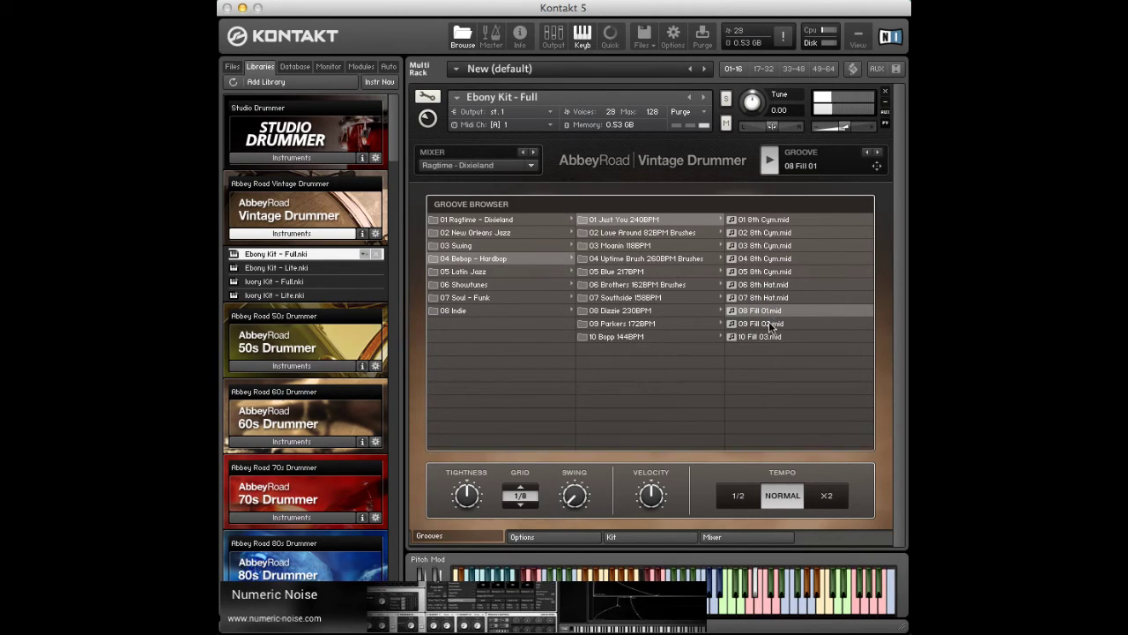
click(769, 325)
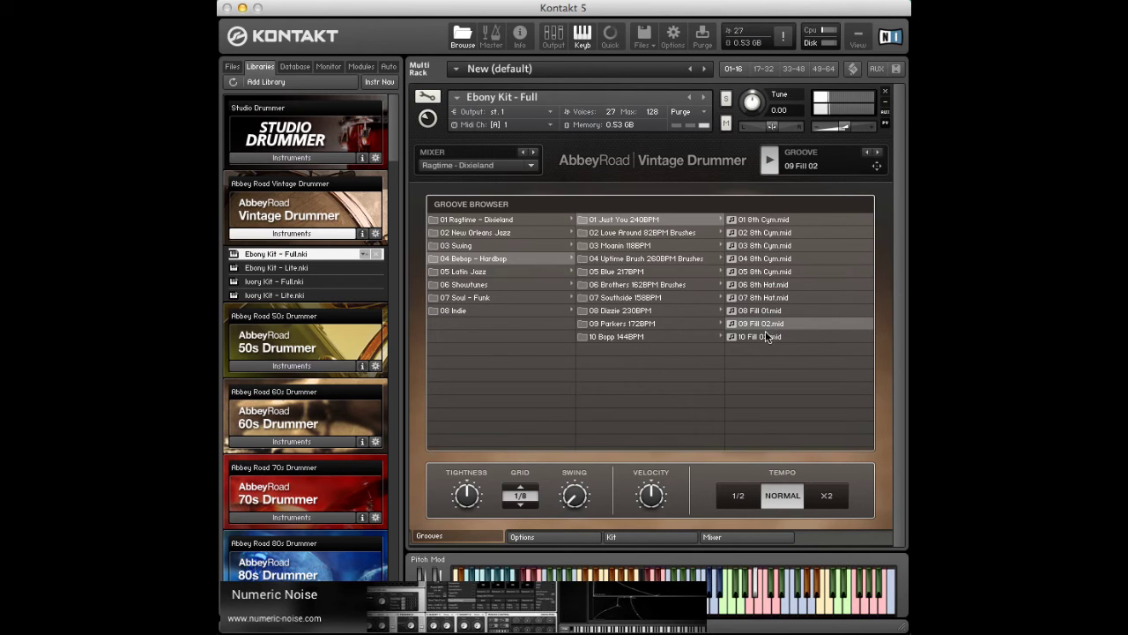
click(763, 339)
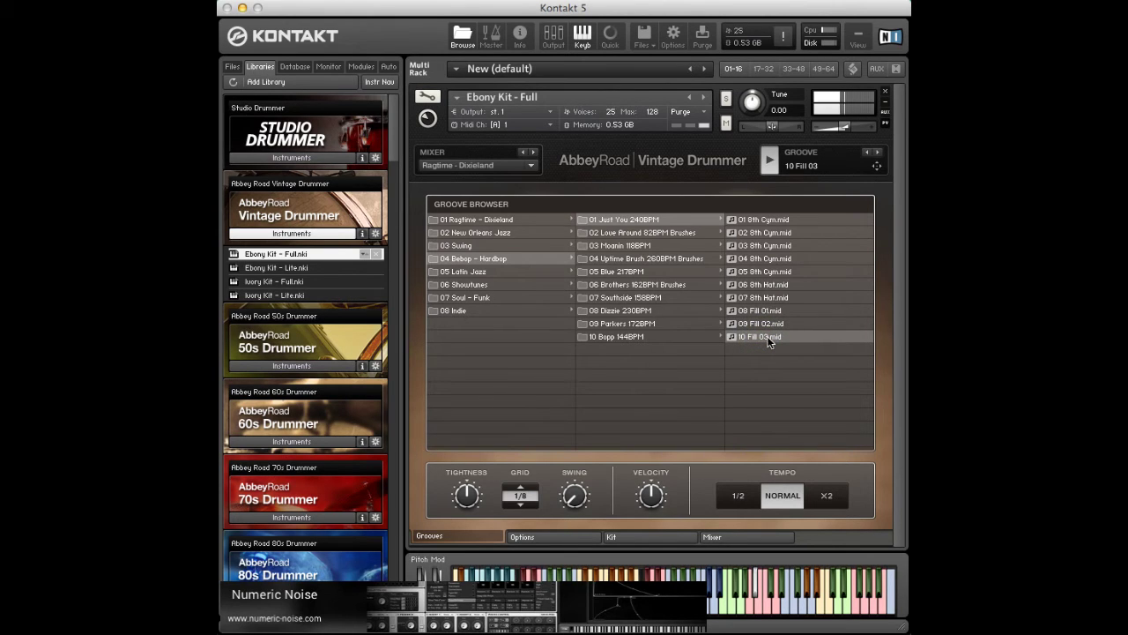
Audition grooves 01 8th Snare through 07 8th Snare in order from Latin Jazz, 01 Early Bossa 123BPM Brushes.
click(479, 273)
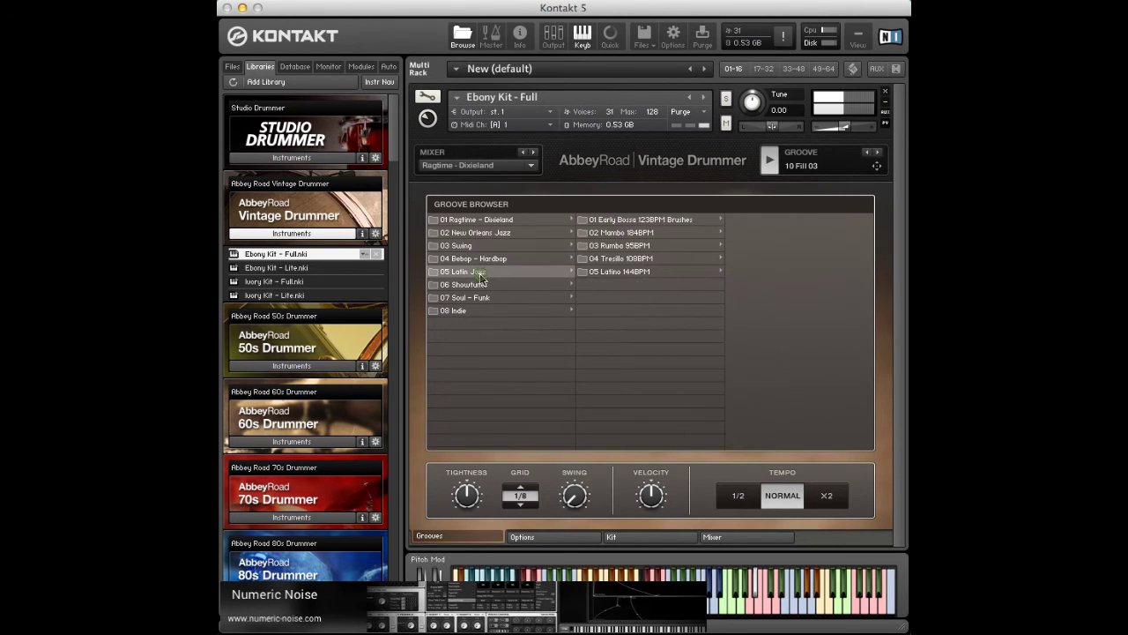
click(654, 219)
click(792, 221)
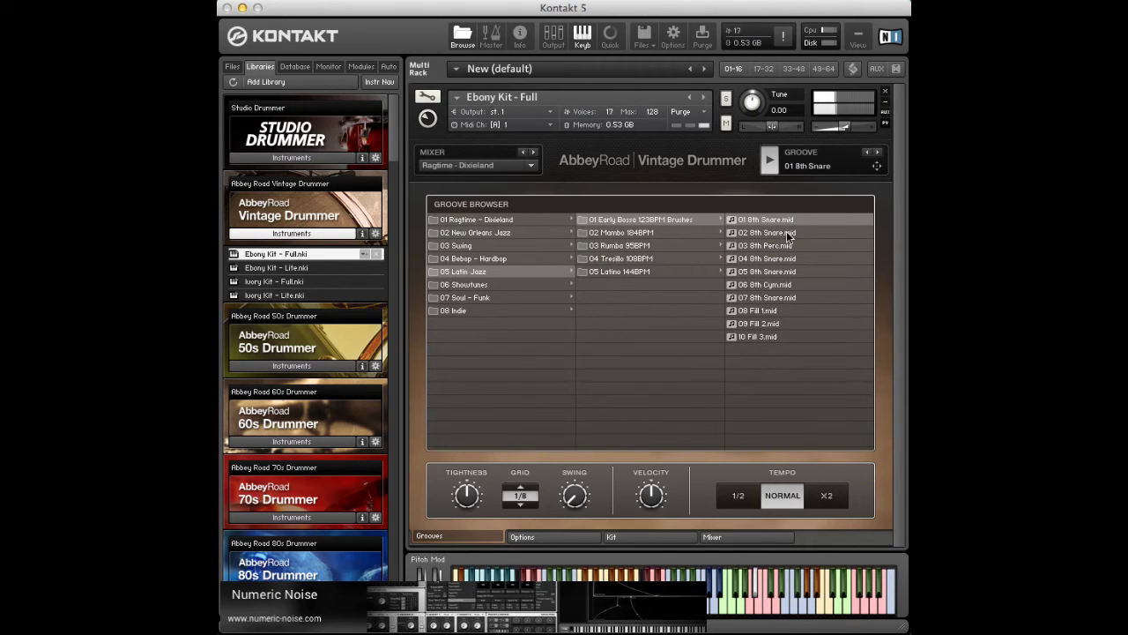
click(787, 233)
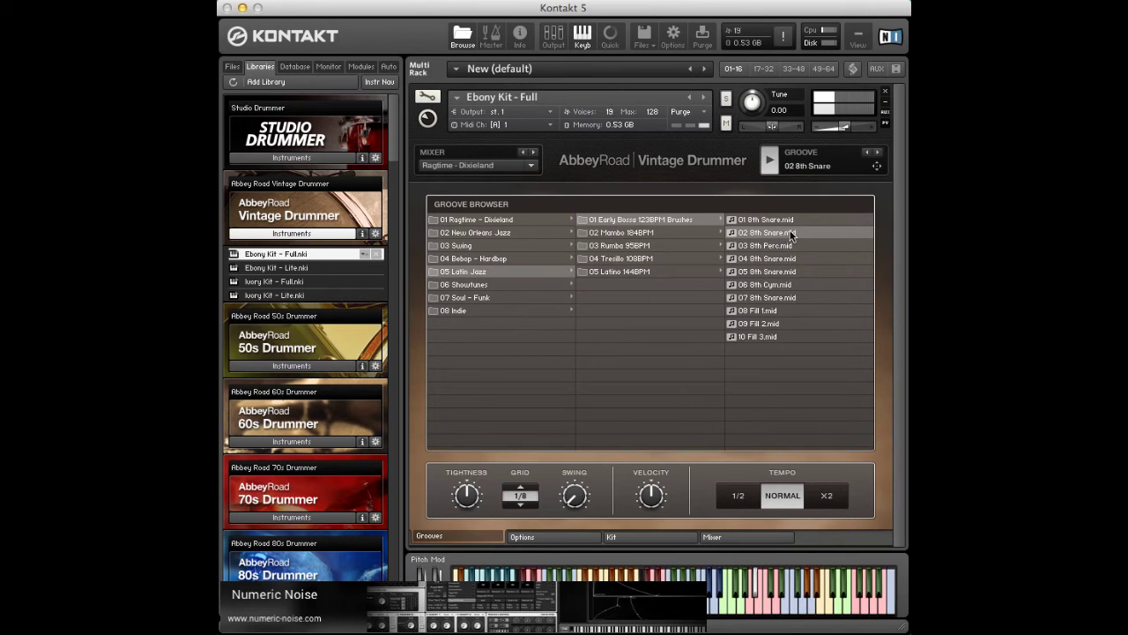
click(773, 244)
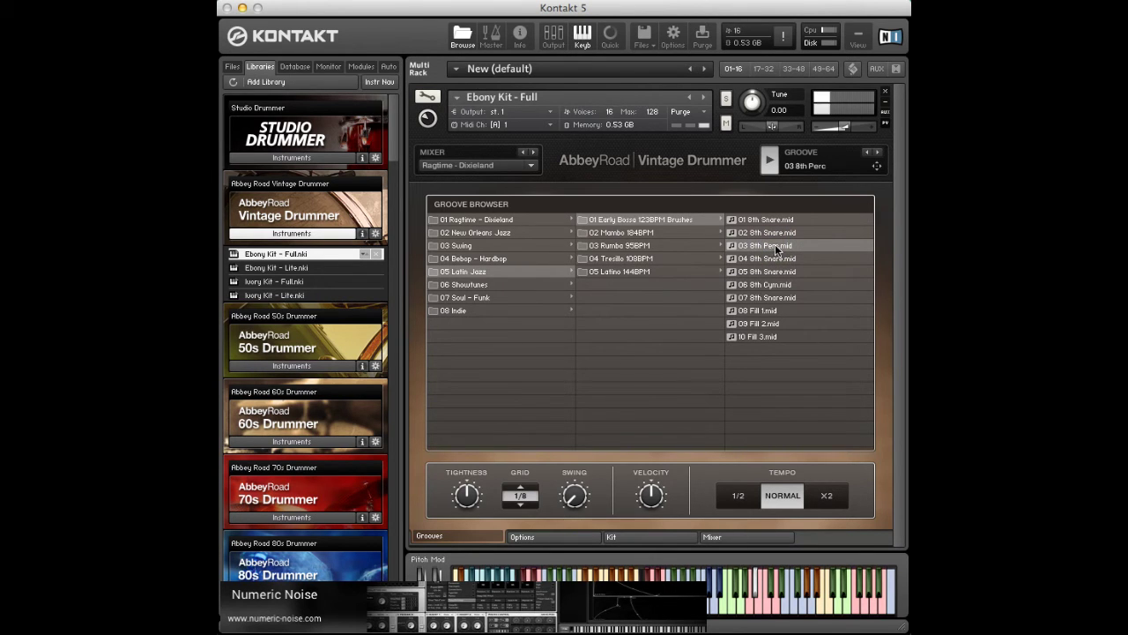
click(775, 259)
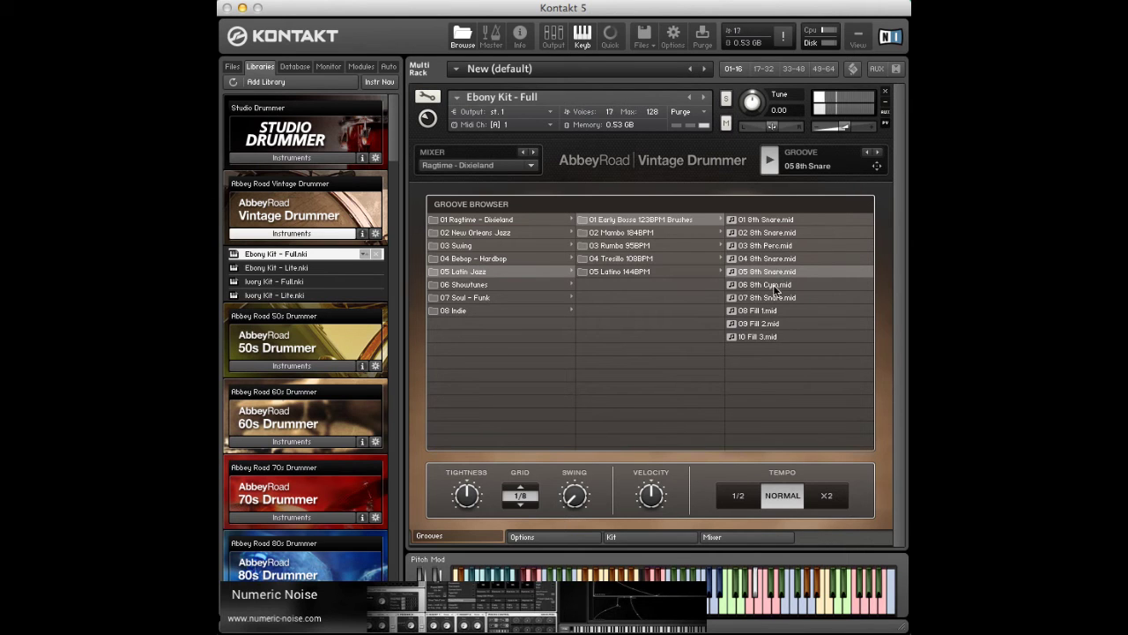
click(775, 286)
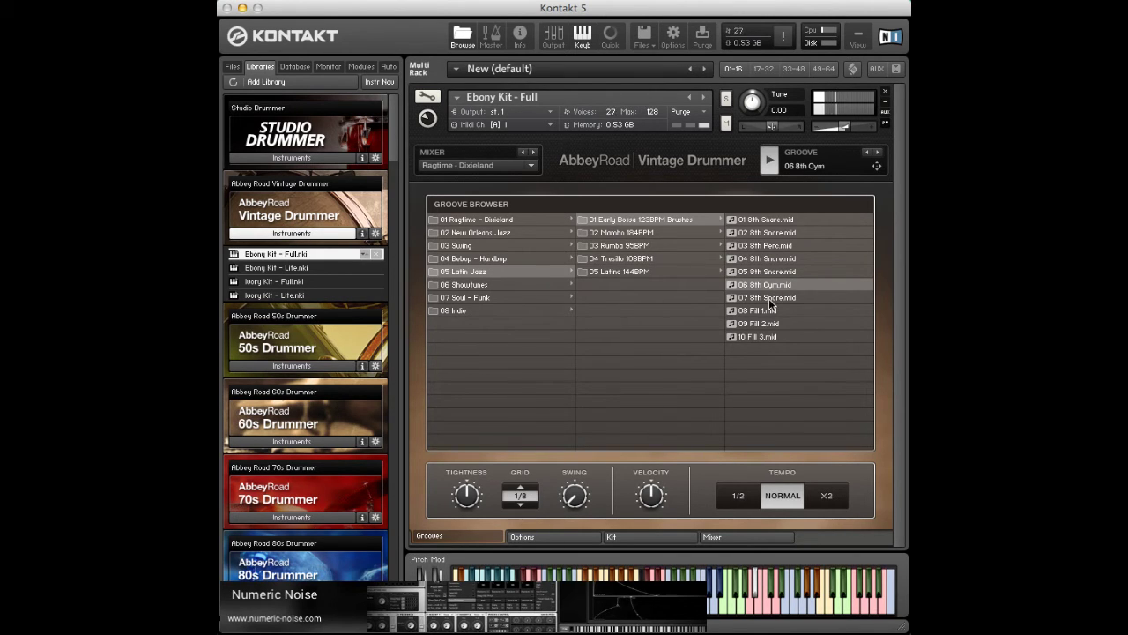
click(768, 298)
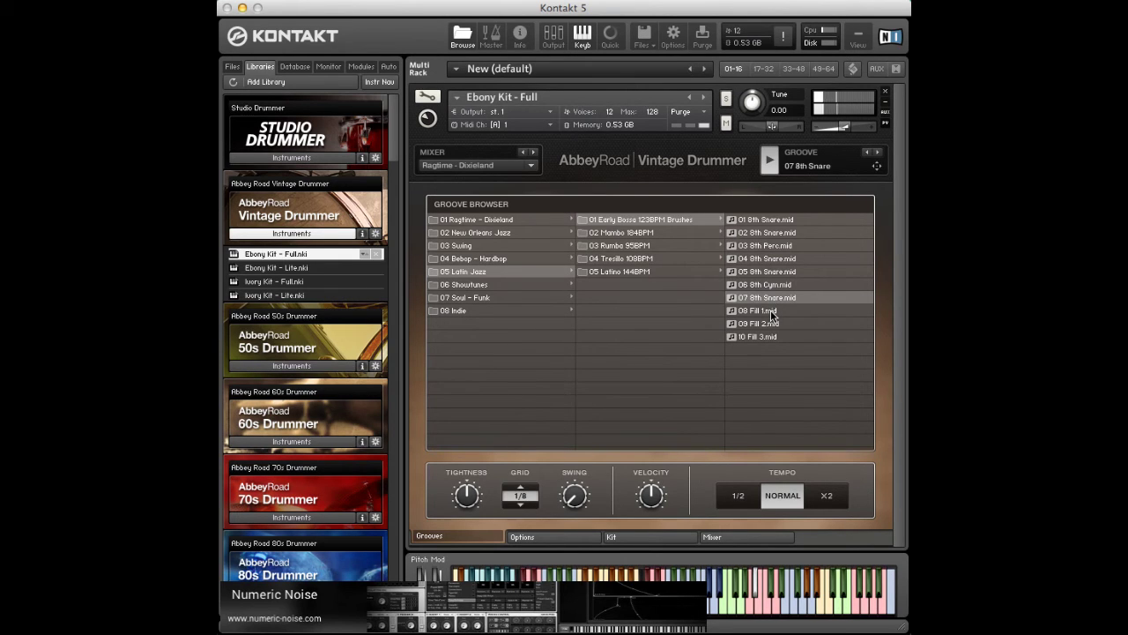
Audition the three fills, 08 Fill 1 to 10 Fill 3, of the Latin Jazz groove set 01 Early Bossa 123BPM Brushes.
click(770, 310)
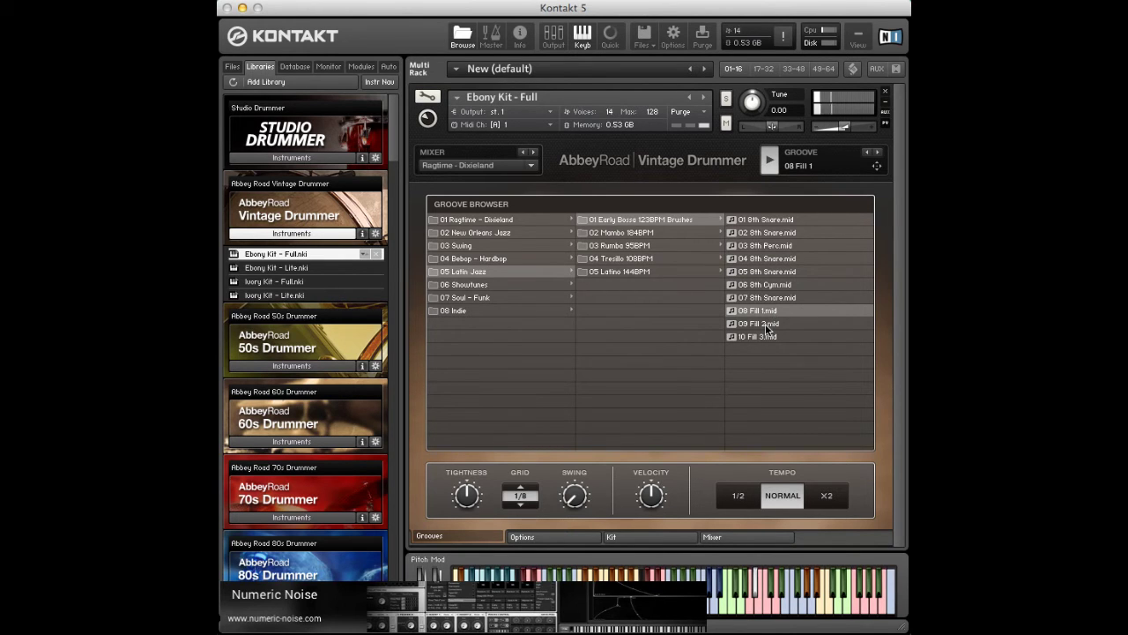
click(767, 325)
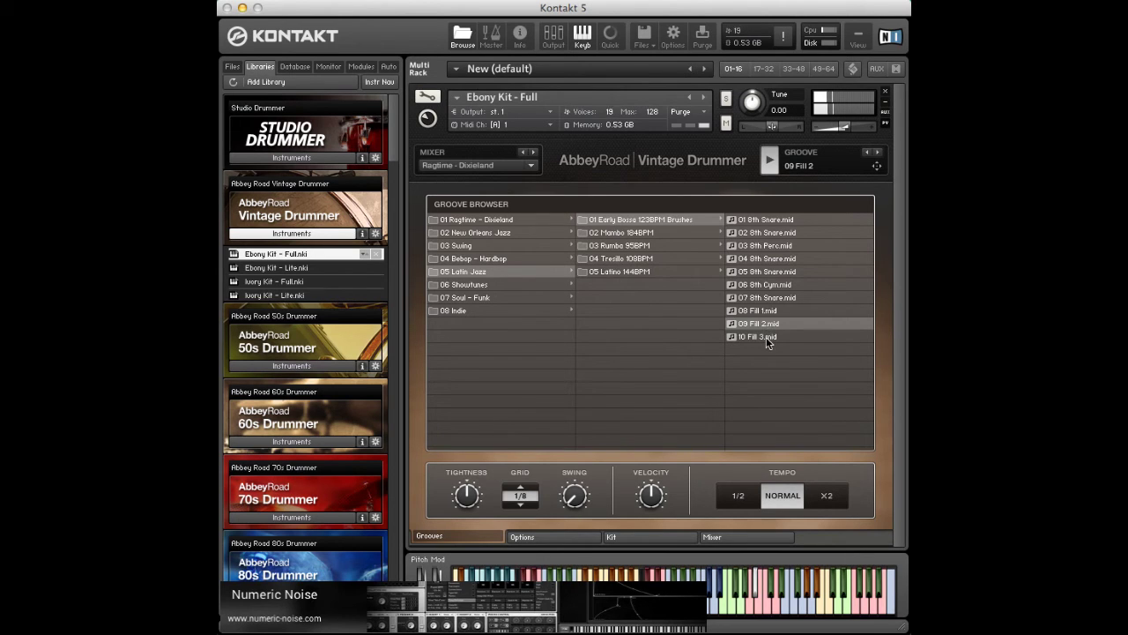
click(766, 337)
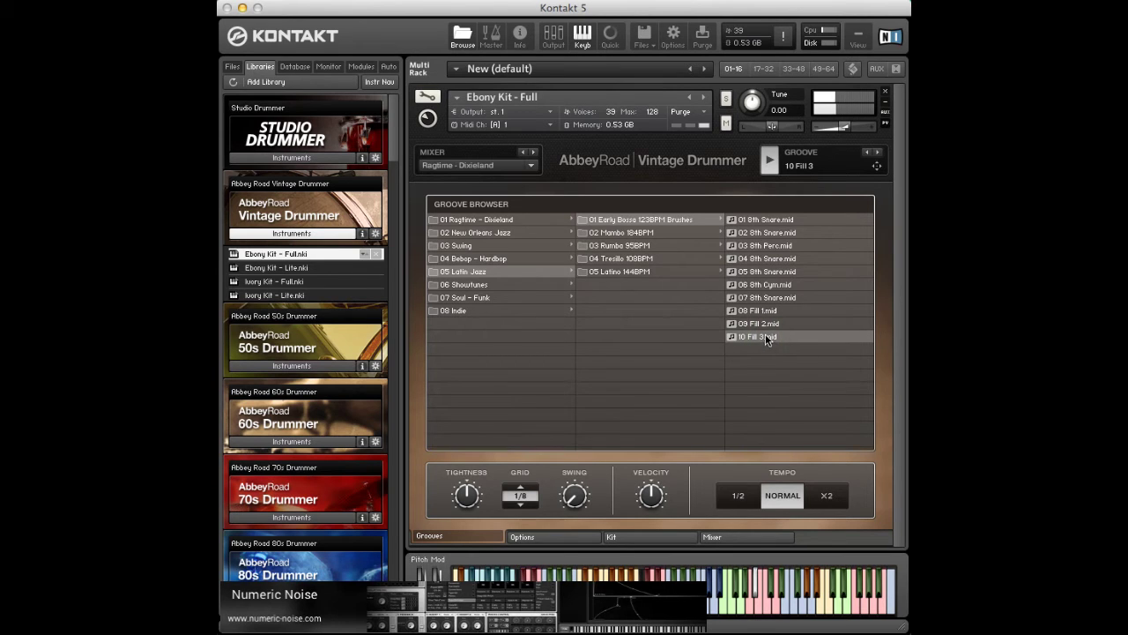
Audition grooves 01 4th Multi through 07 4th Multi in order from Showtunes, 01 Moonlight 125BPM.
click(467, 285)
click(610, 219)
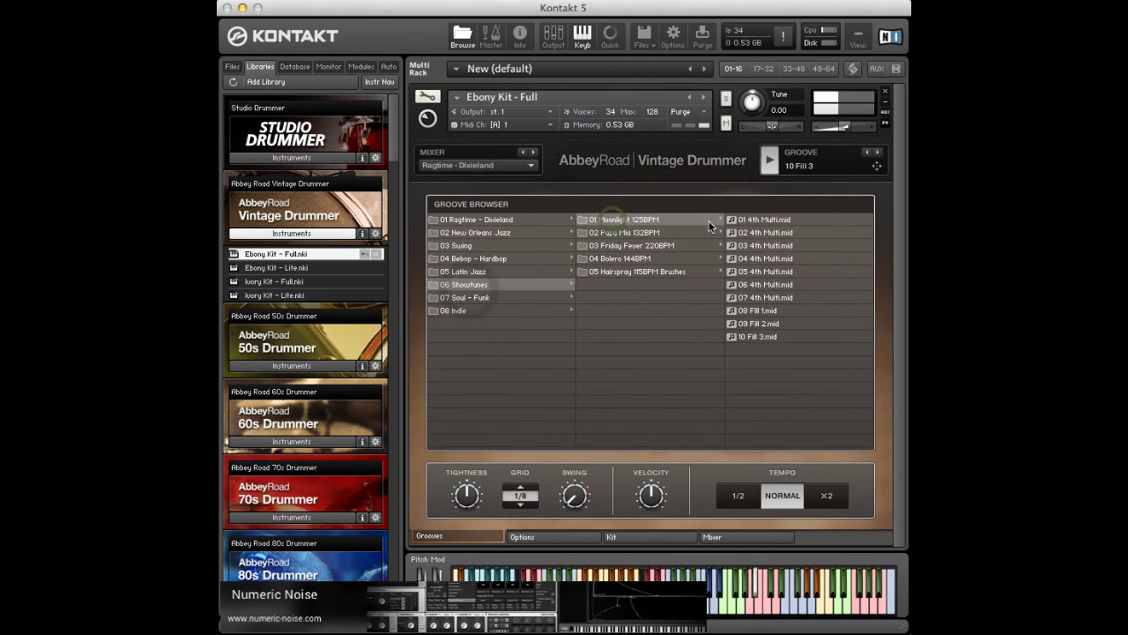
click(784, 221)
click(783, 220)
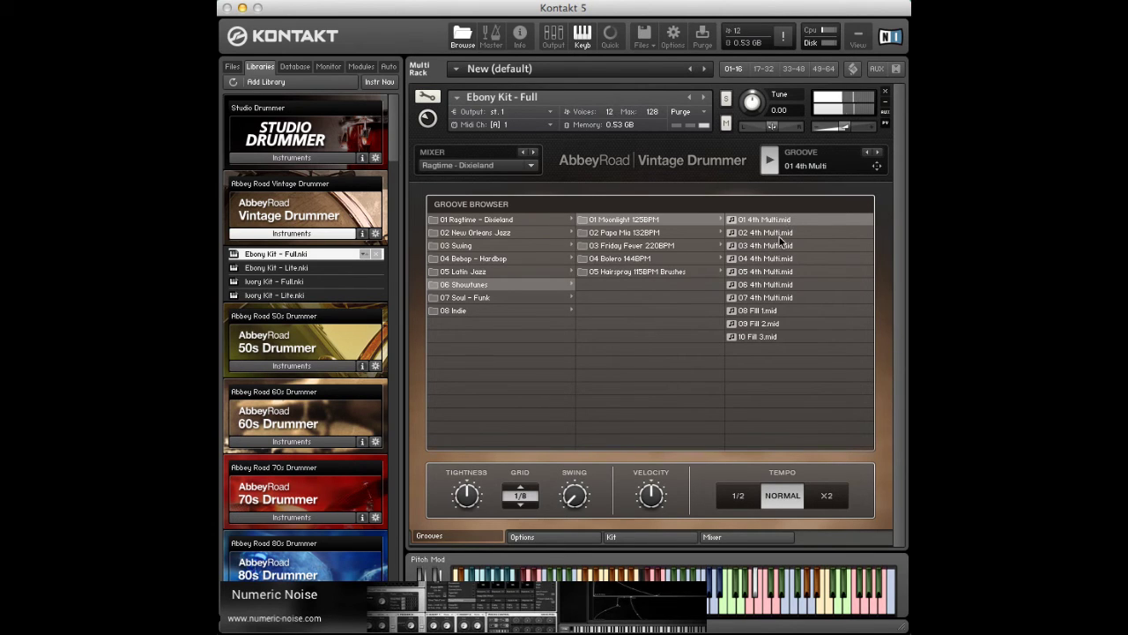
click(778, 234)
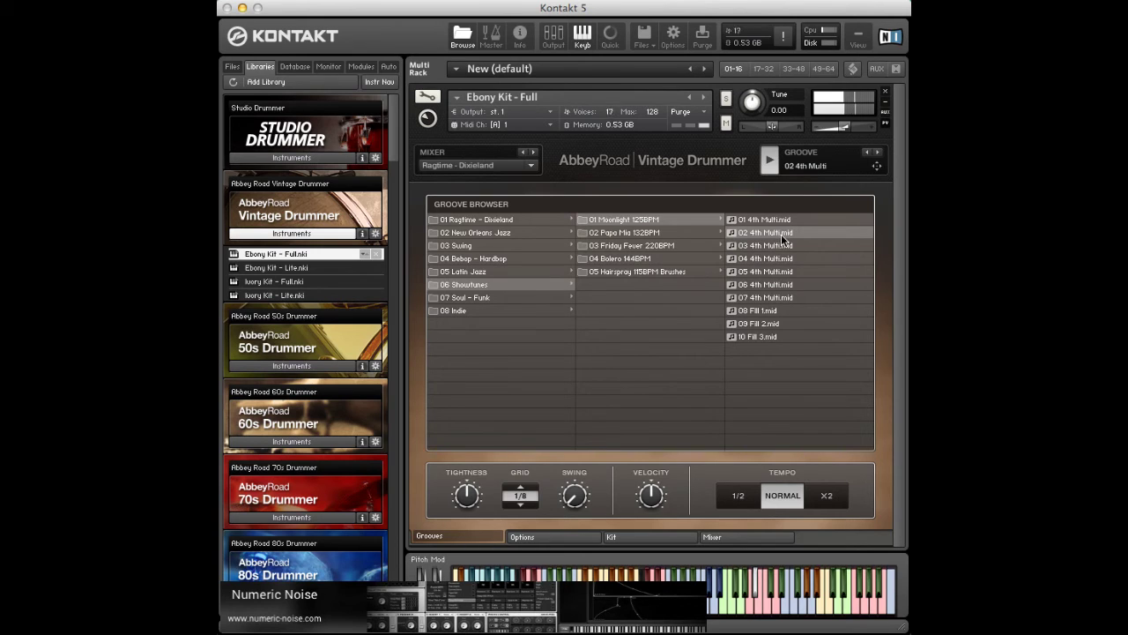
click(776, 246)
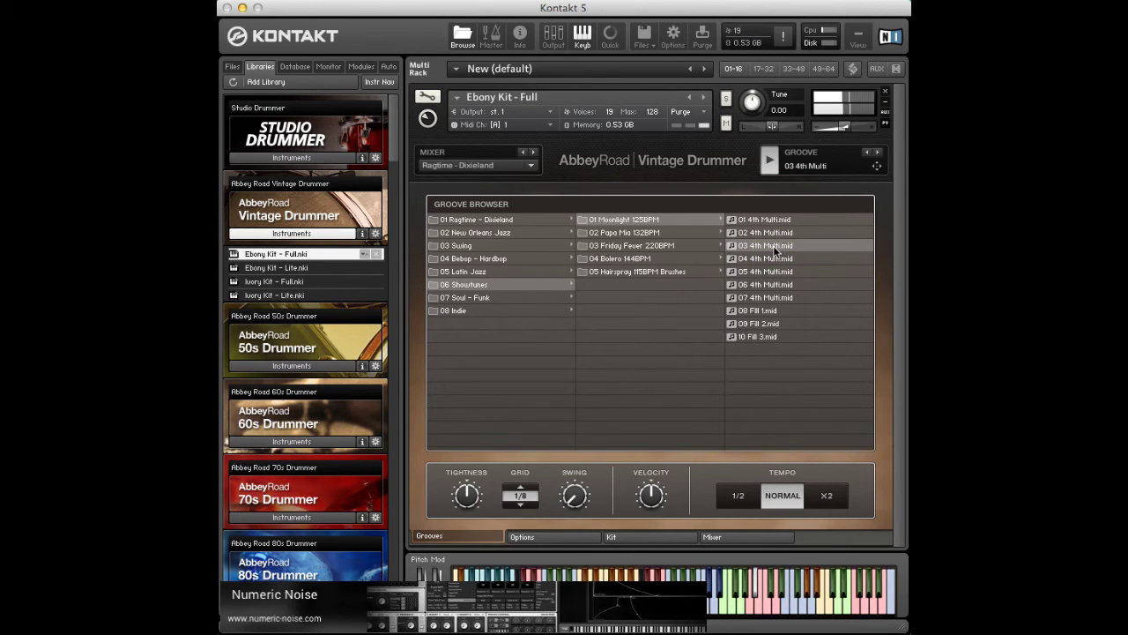
click(773, 257)
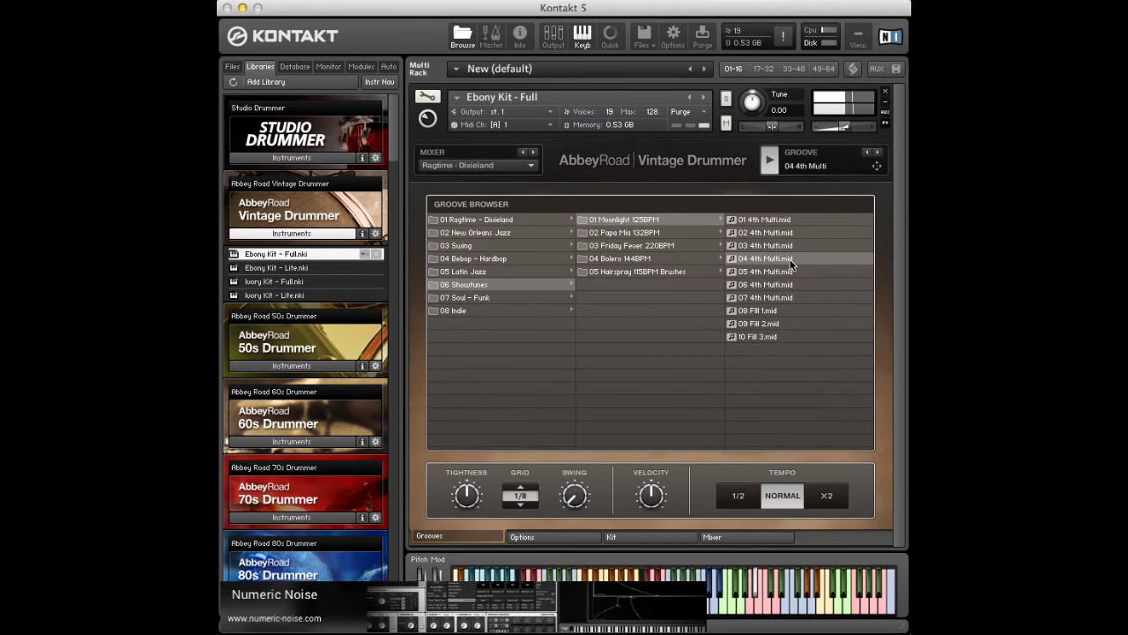
click(791, 275)
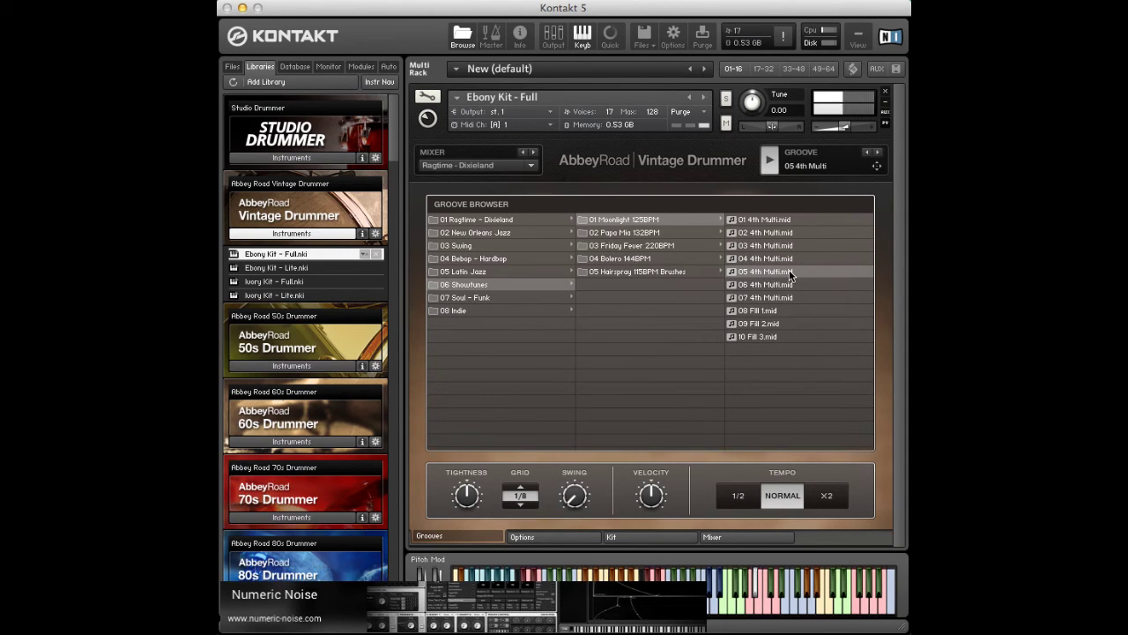
click(787, 285)
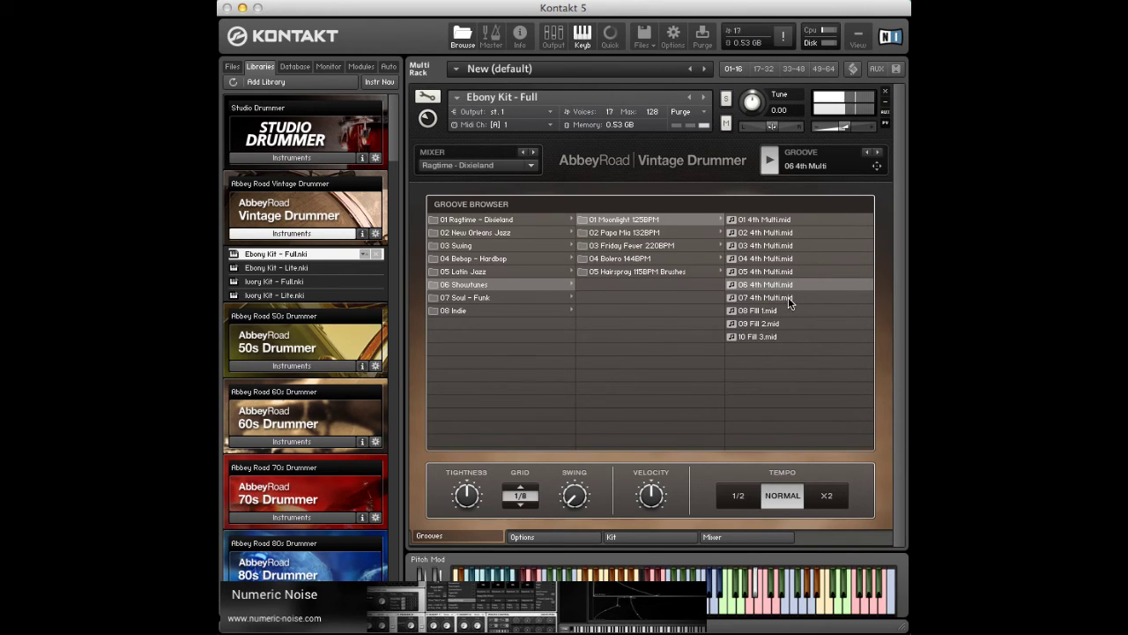
click(787, 297)
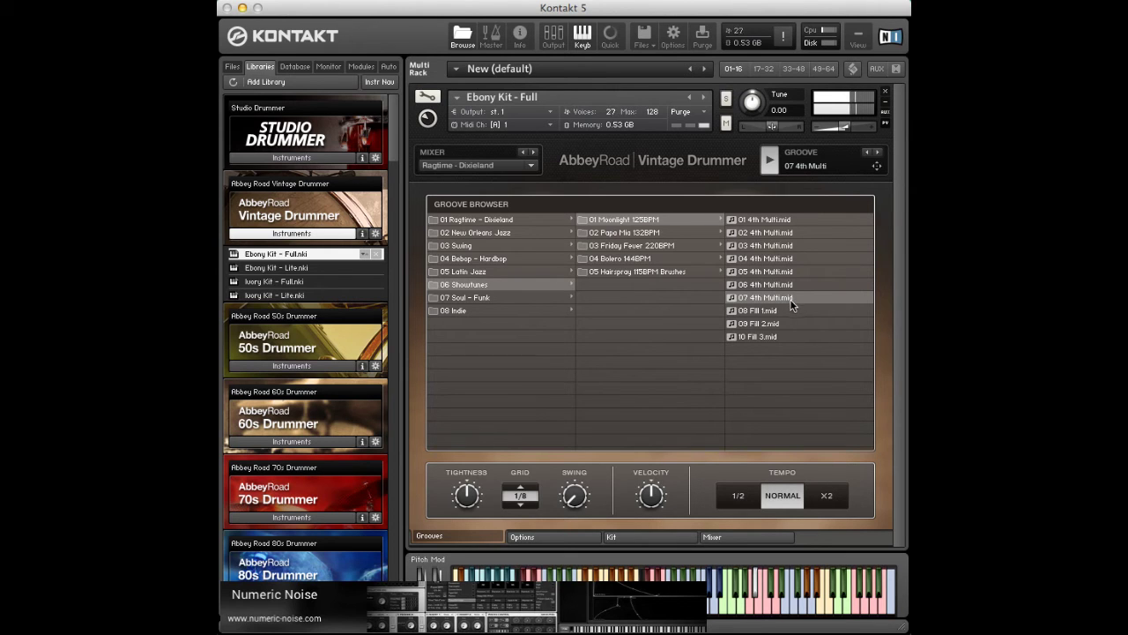
Audition the three fills, 08 Fill 1 to 10 Fill 3, of the Showtunes groove set 01 Moonlight 125BPM.
click(787, 311)
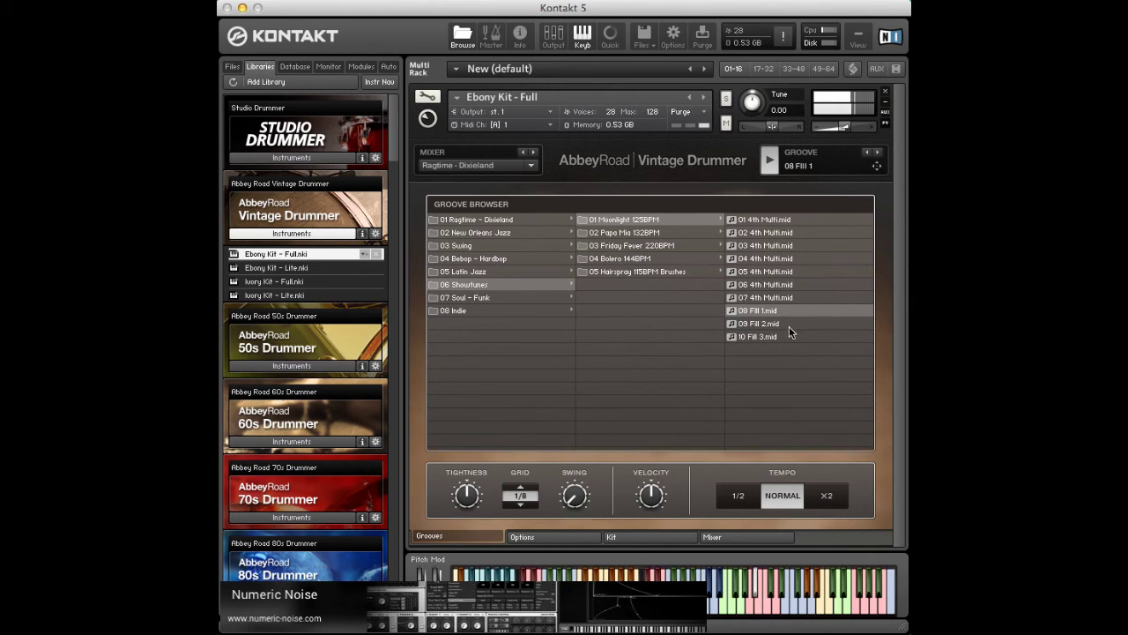
click(790, 325)
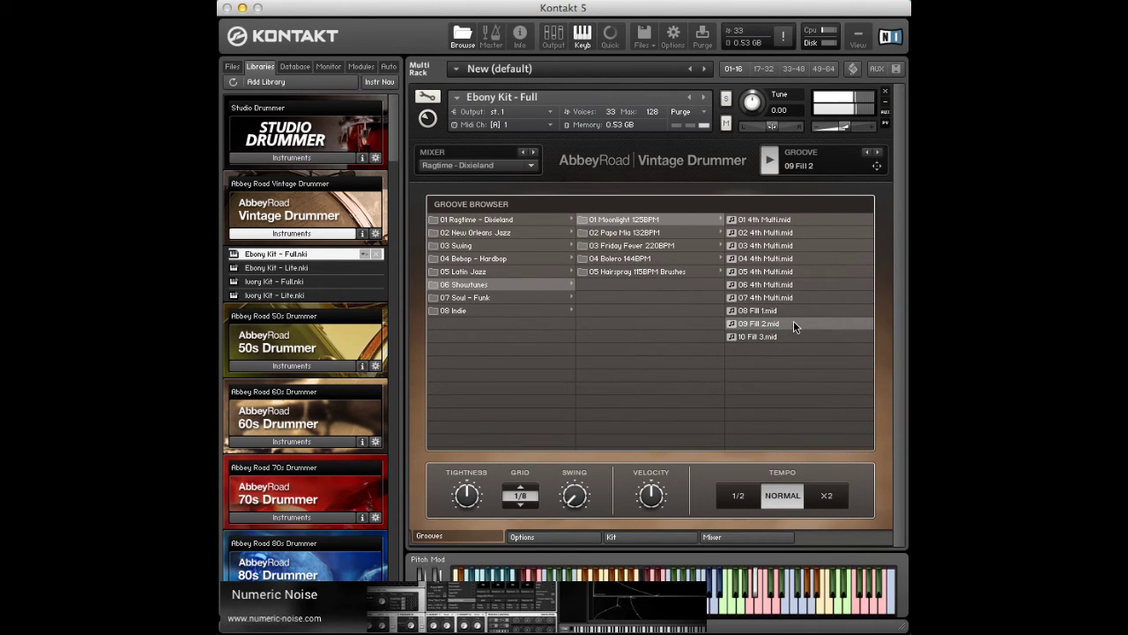
click(793, 335)
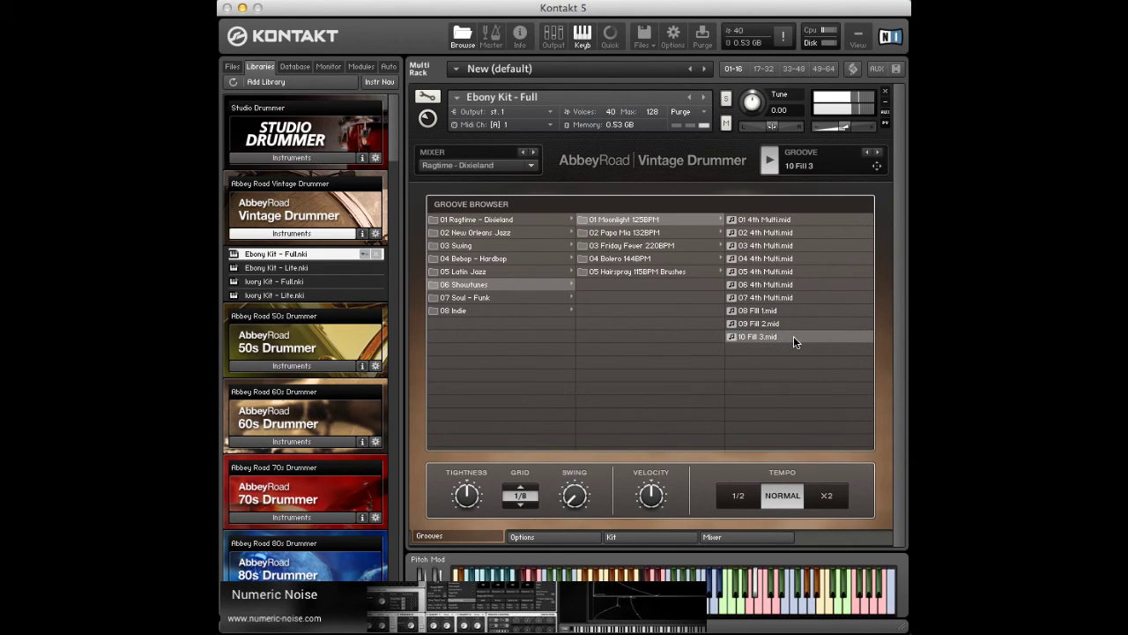
Audition grooves 01 16th Hat through 07 16th Hat in order from Soul - Funk, 01 Soul Groove 107BPM.
click(510, 297)
click(790, 223)
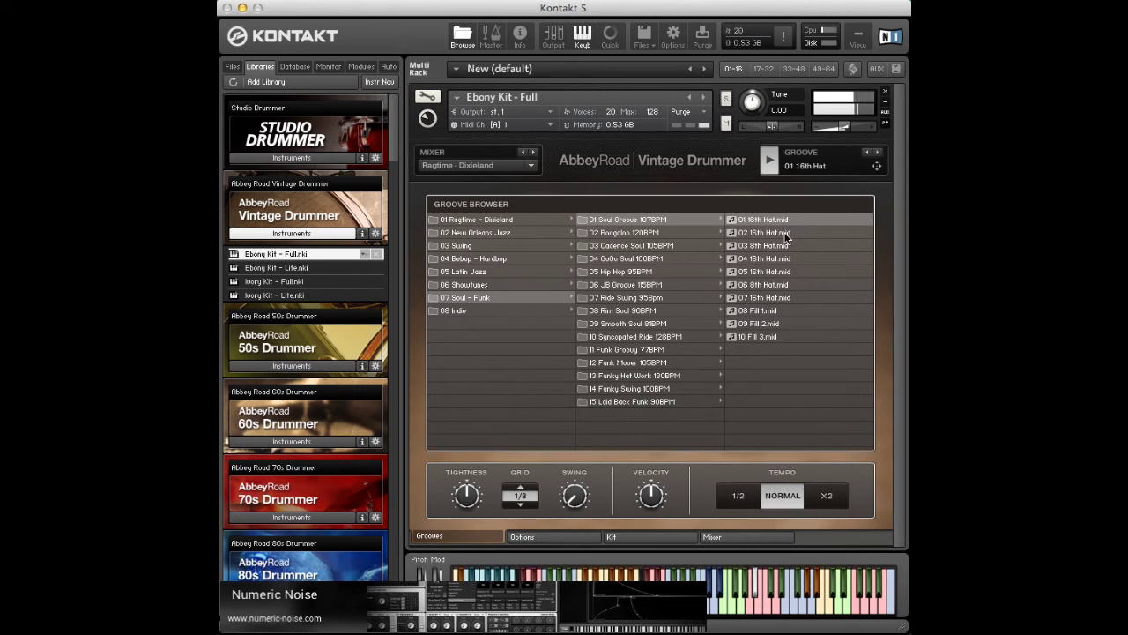
click(786, 234)
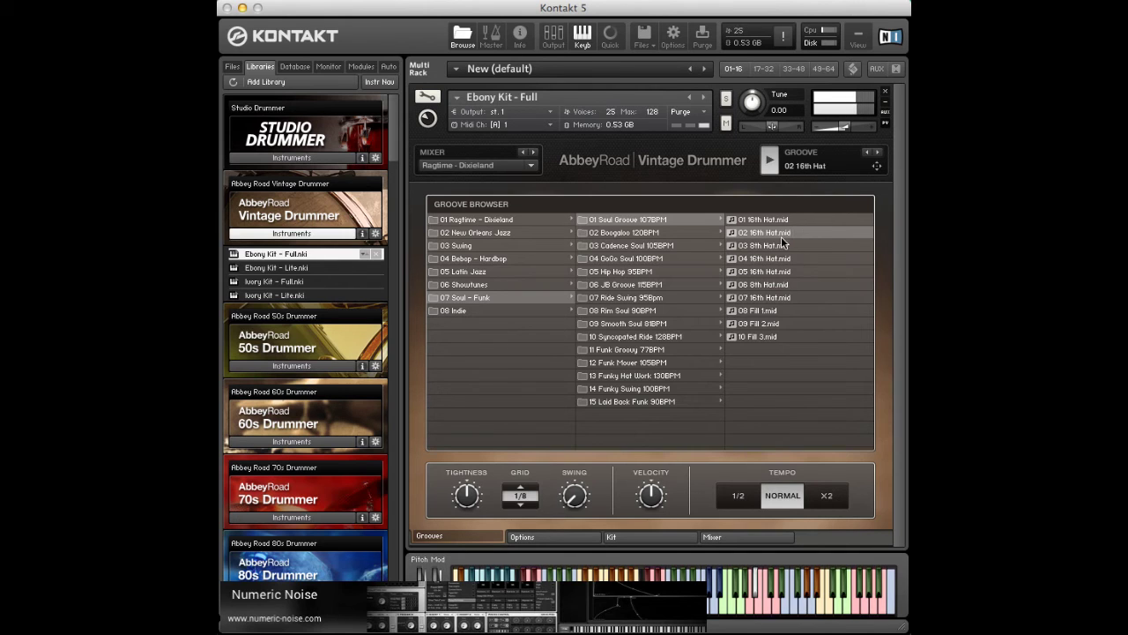
click(774, 247)
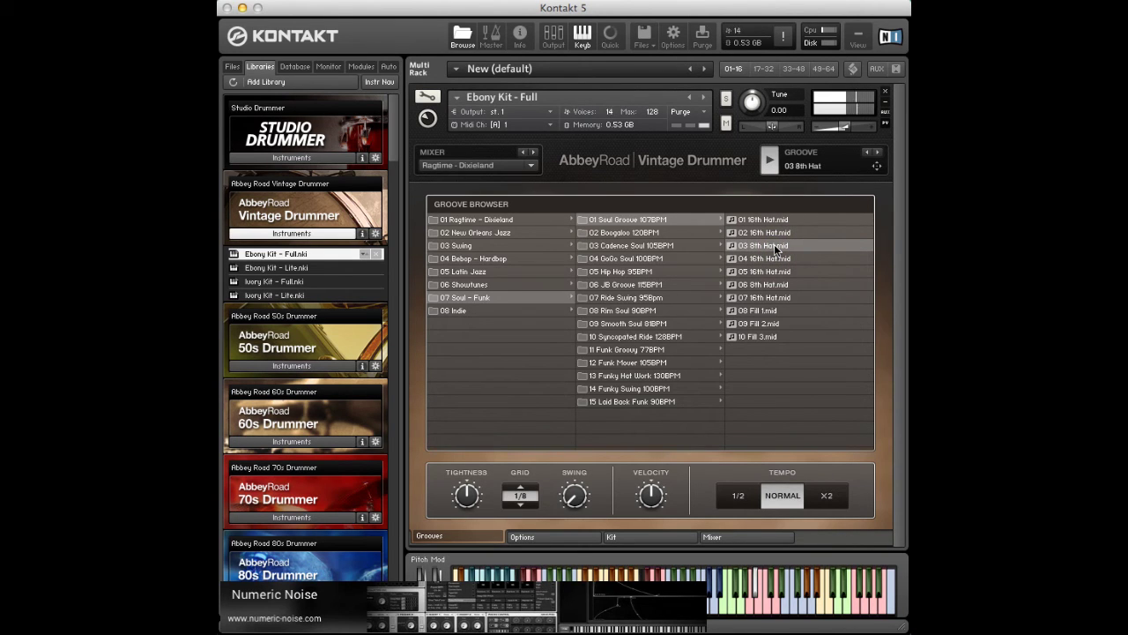
click(767, 257)
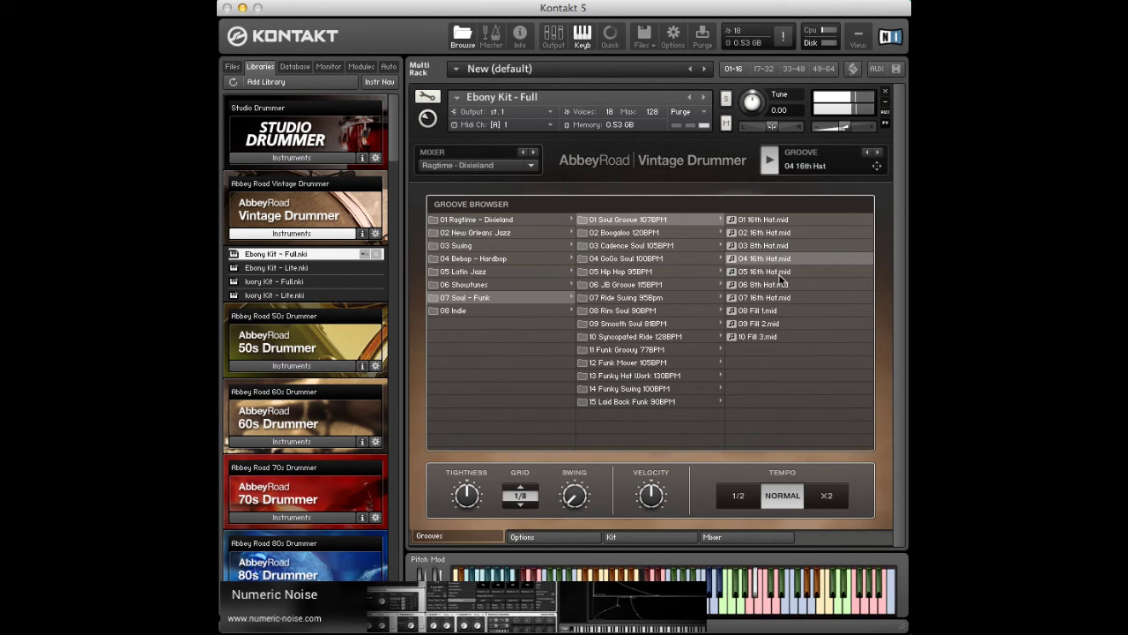
click(779, 274)
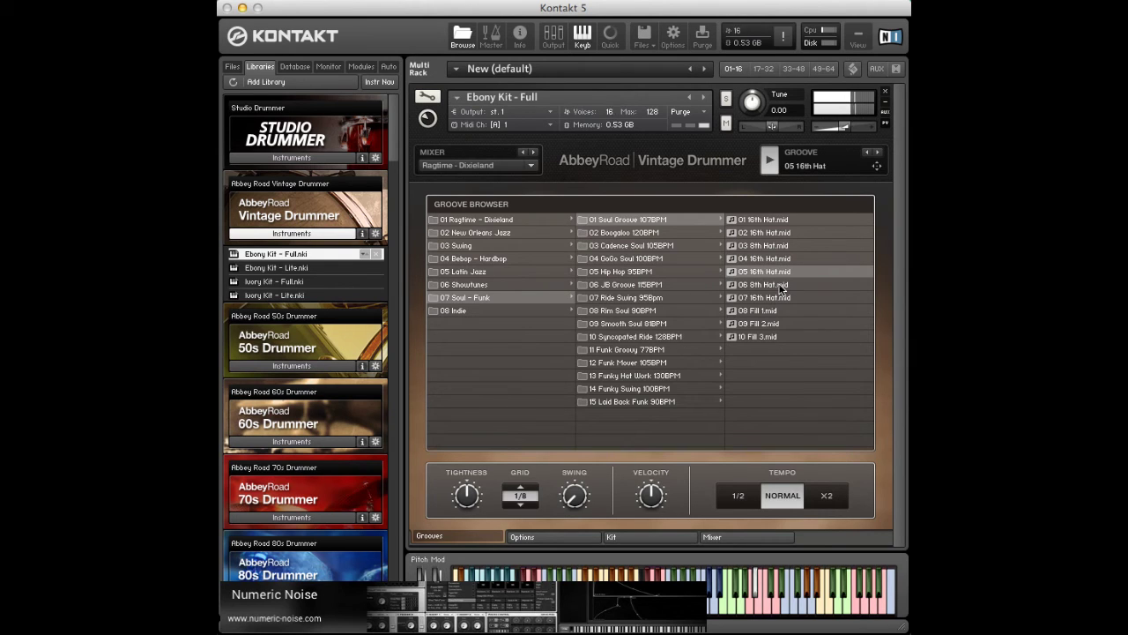
click(779, 286)
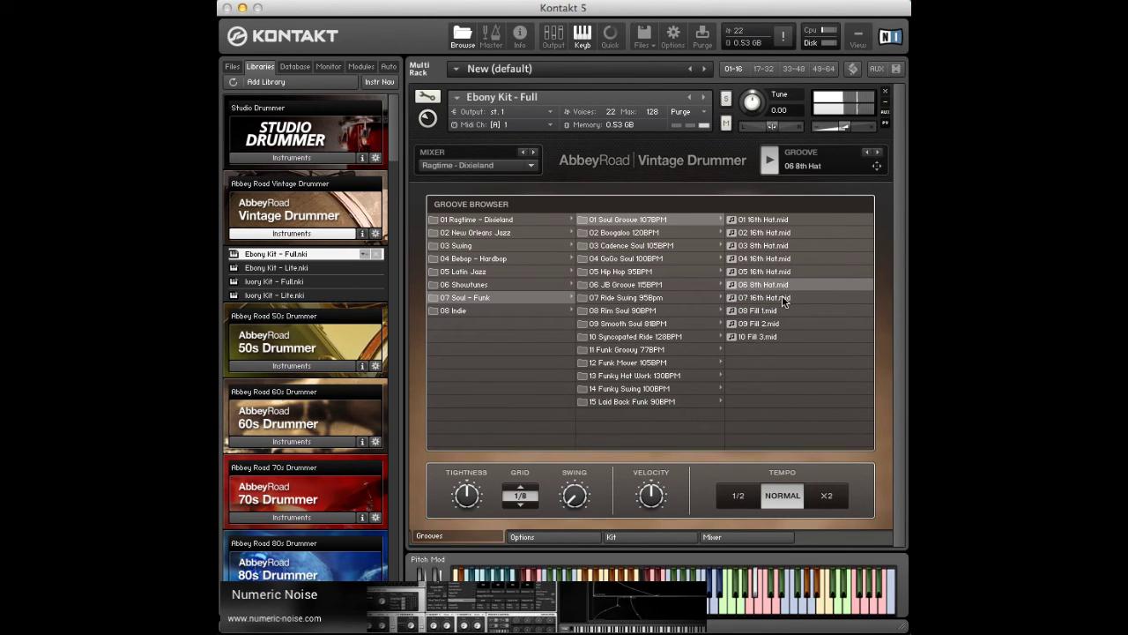
click(781, 297)
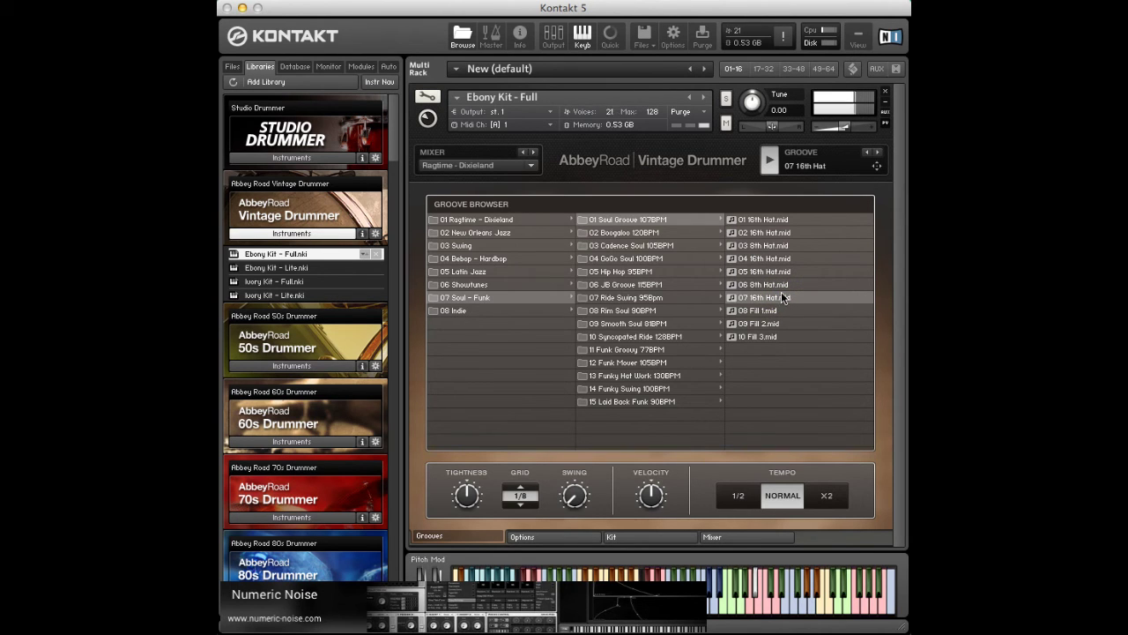
Audition the three fills, 08 Fill 1 to 10 Fill 3, of the Soul - Funk groove set 01 Soul Groove 107BPM.
click(773, 316)
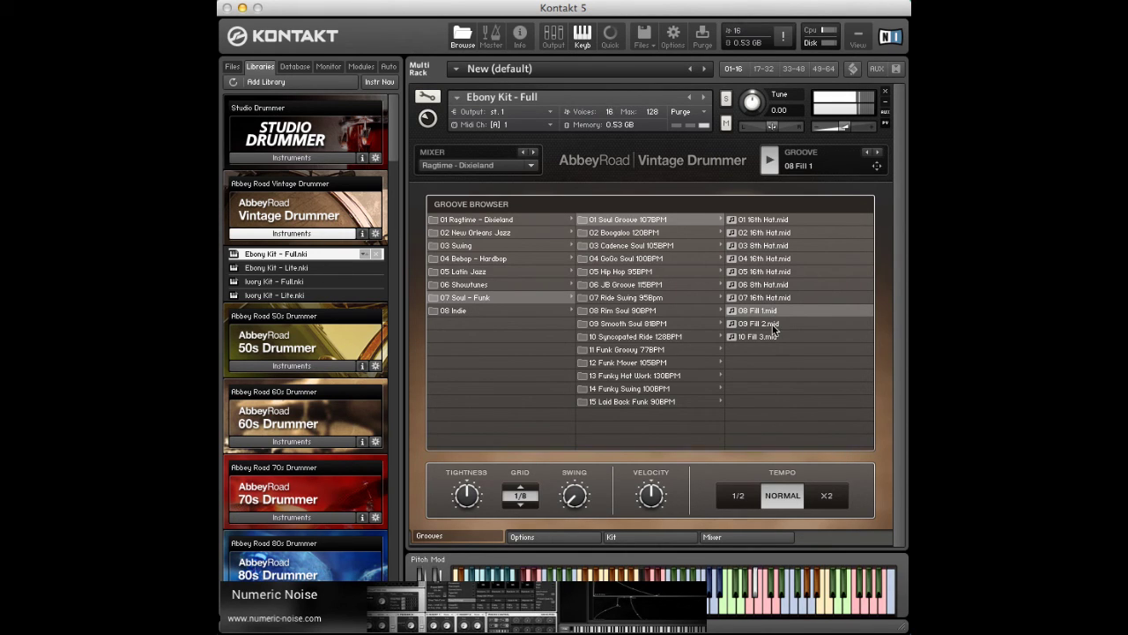
click(774, 326)
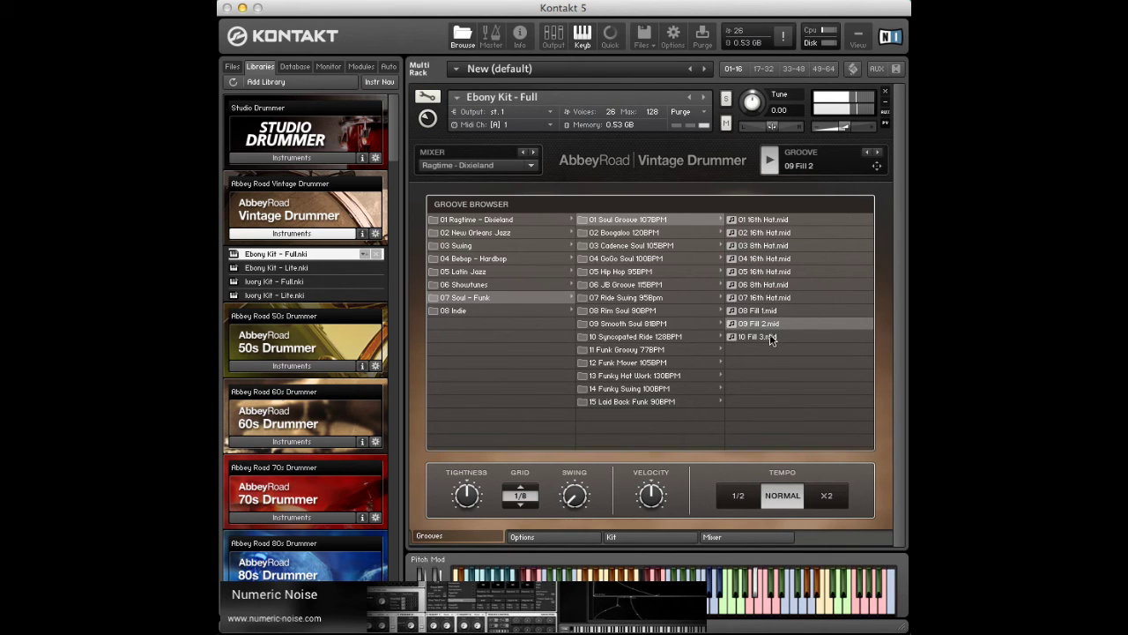
click(769, 334)
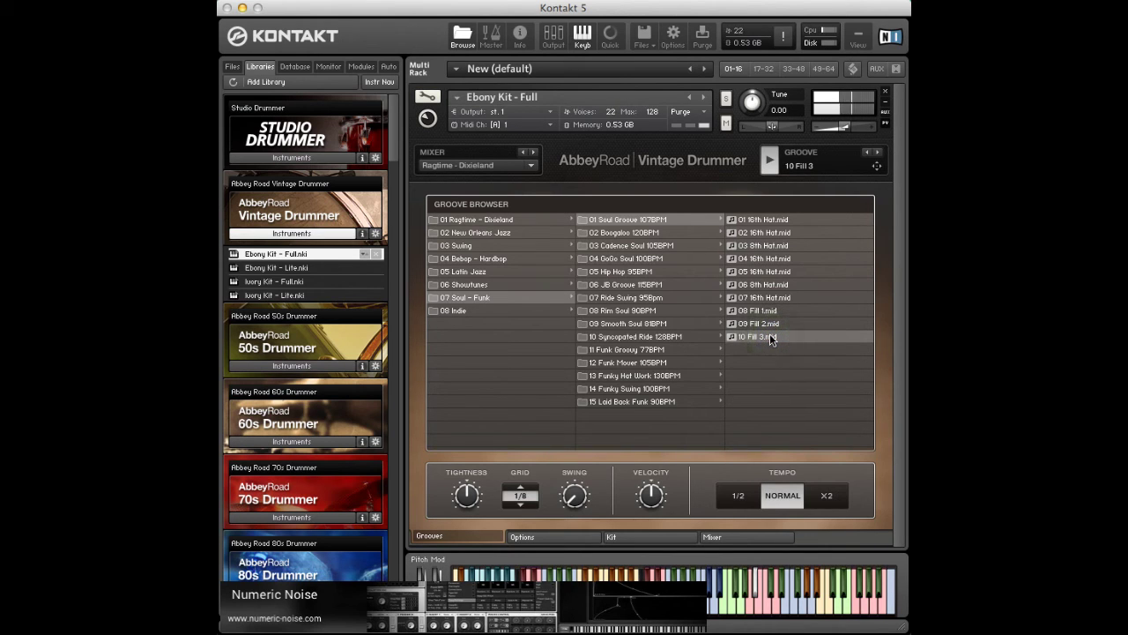
Audition grooves 01 8th Toms through 07 12th Toms in order from Indie, 01 Rock Shuffle 130BPM.
click(484, 310)
click(660, 218)
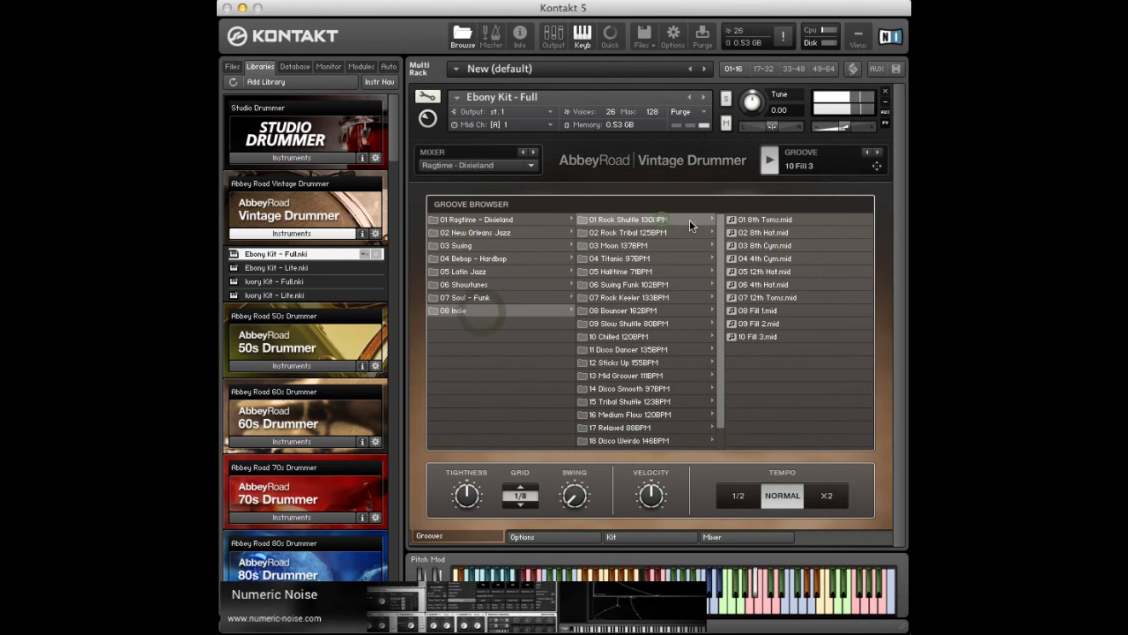
click(774, 222)
click(773, 221)
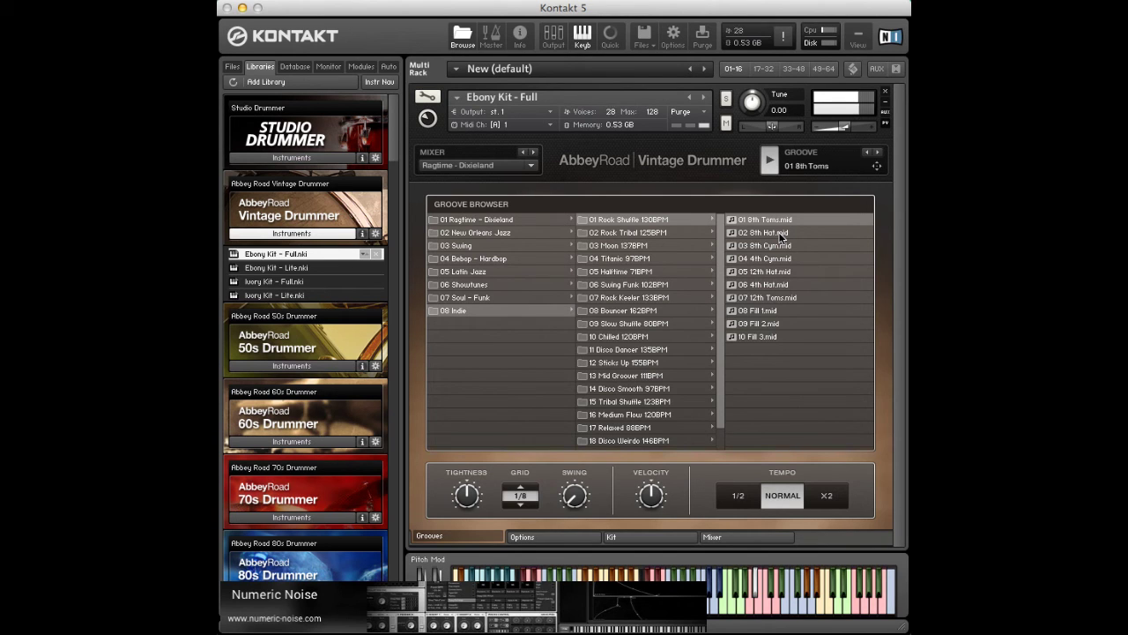
click(780, 234)
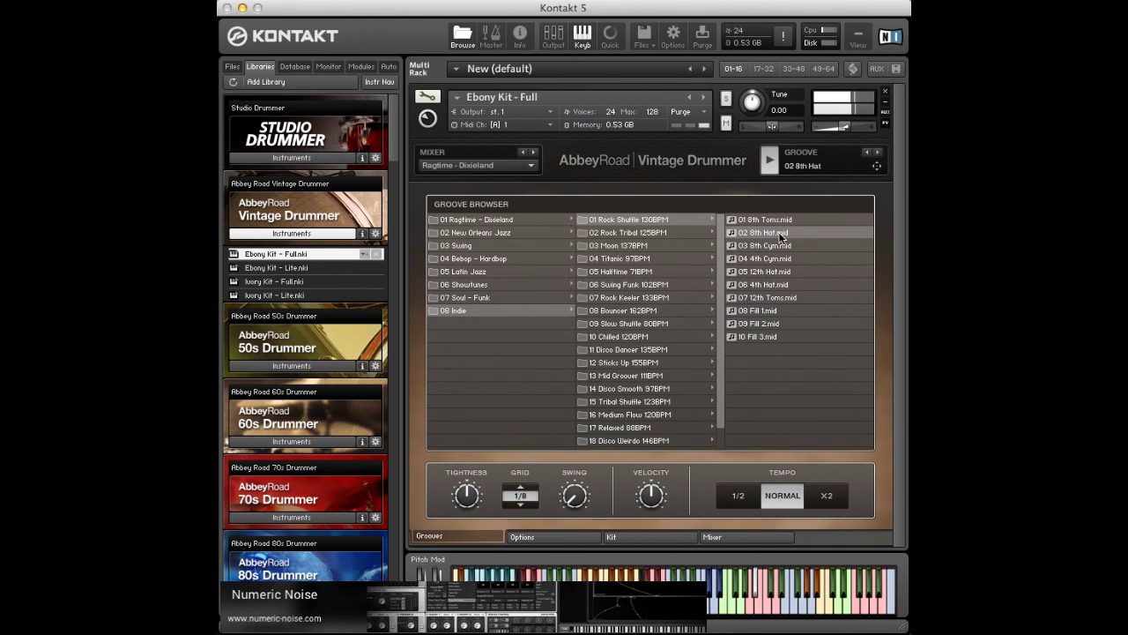
click(778, 244)
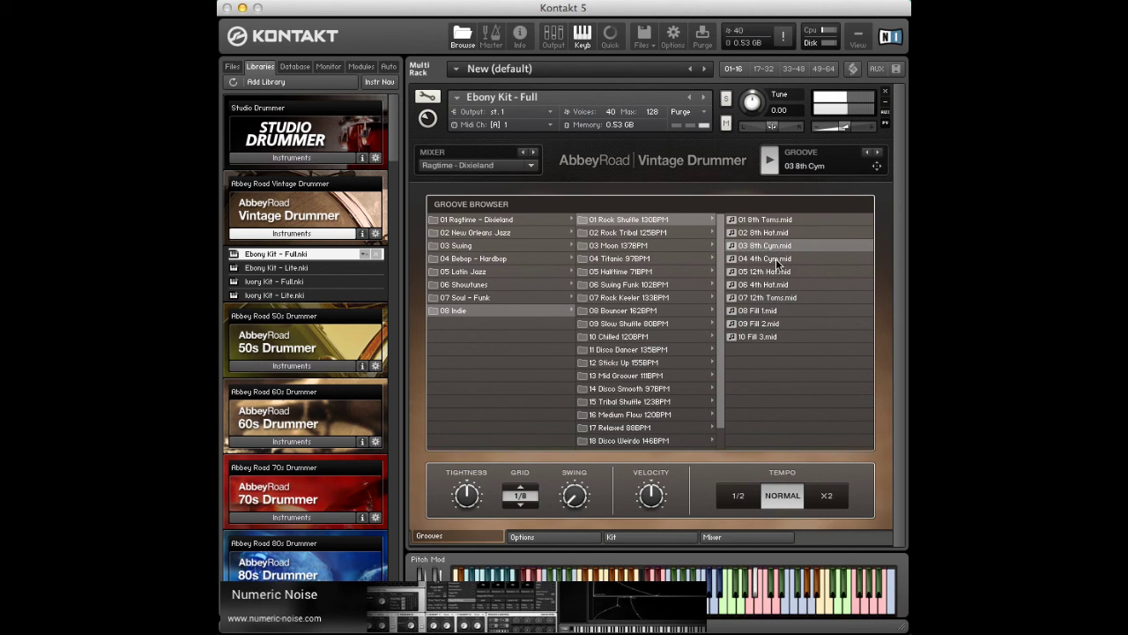
click(776, 258)
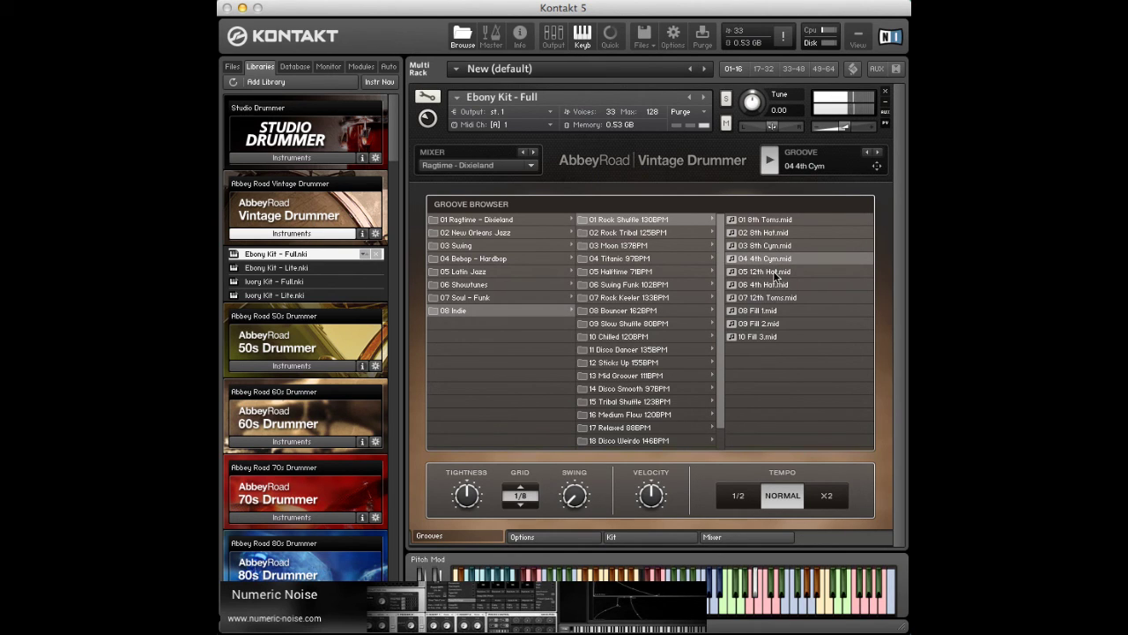
click(774, 273)
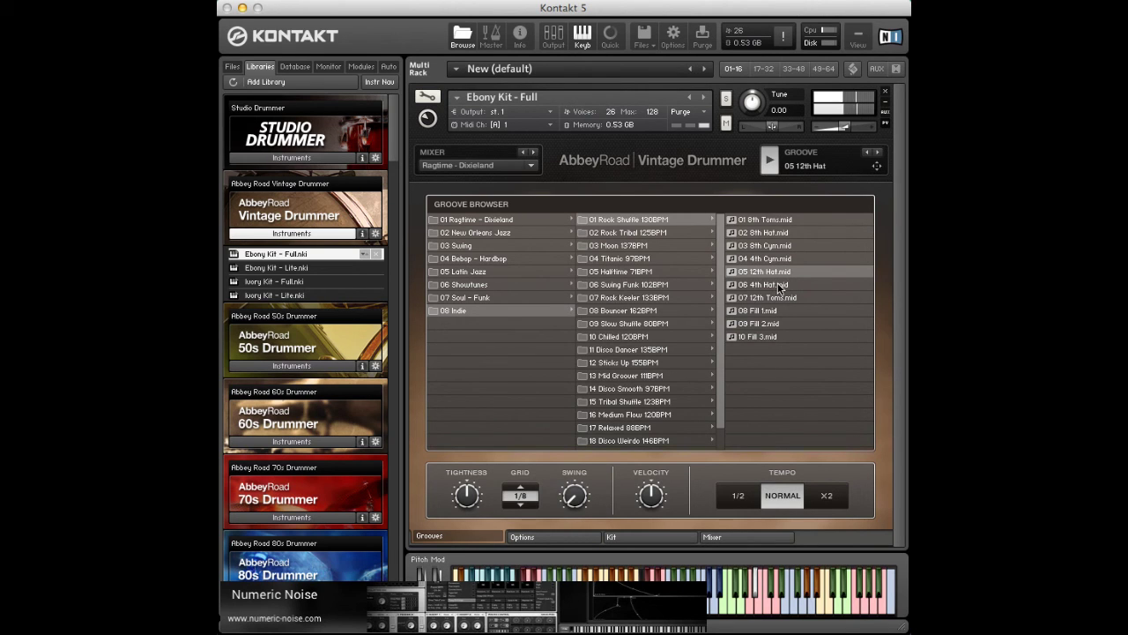
click(779, 286)
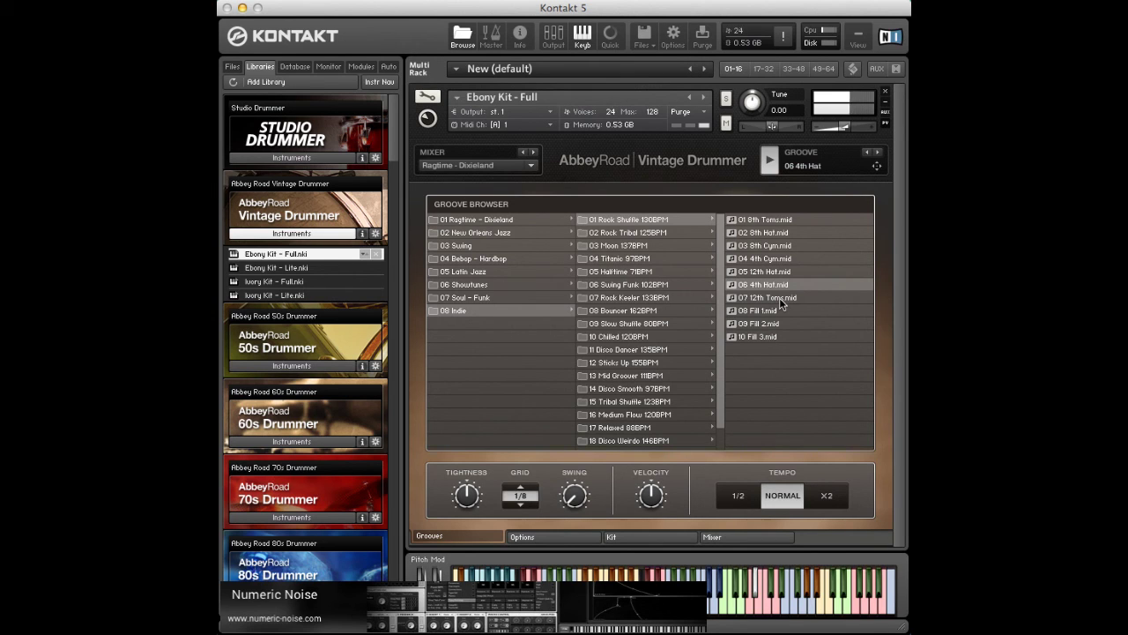
click(779, 297)
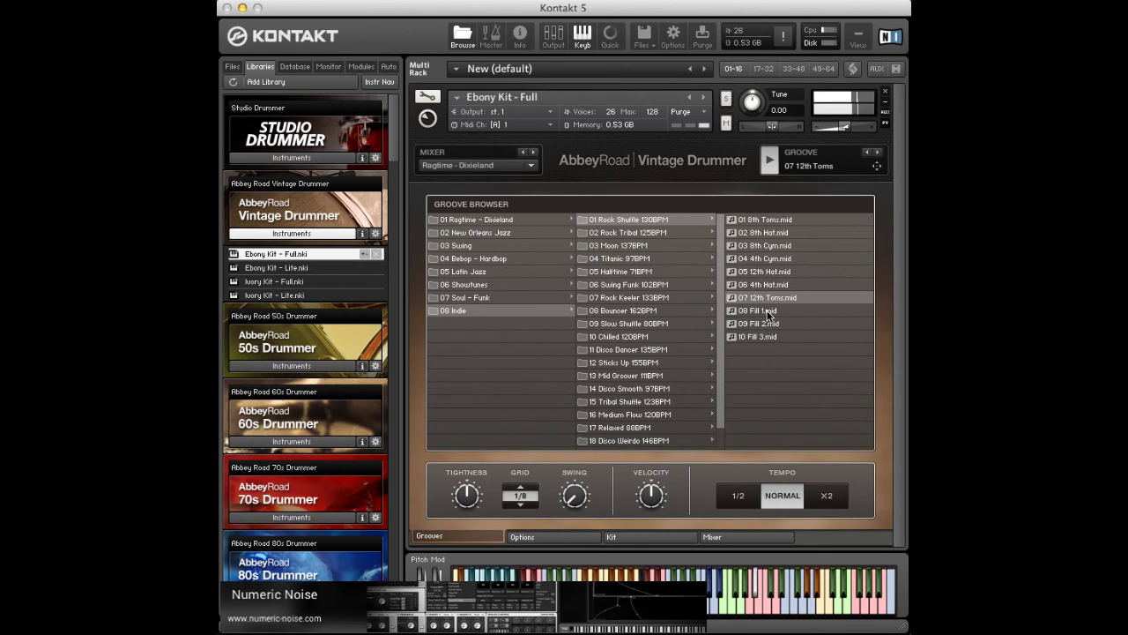
Audition the three fills, 08 Fill 1 to 10 Fill 3, of the Indie groove set 01 Rock Shuffle 130BPM.
click(767, 311)
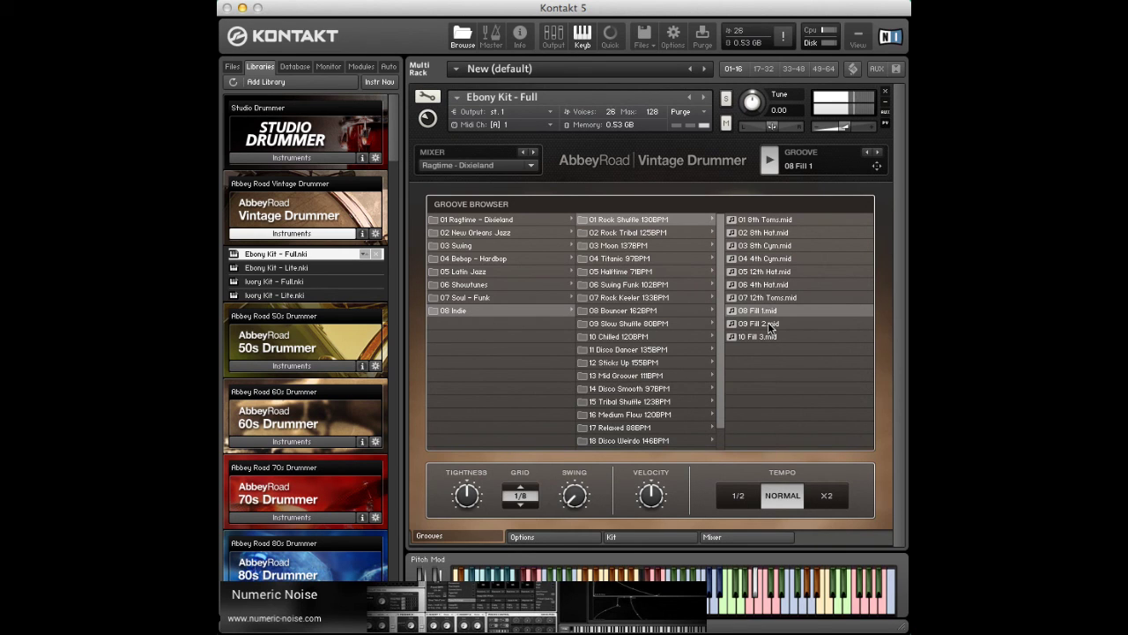
click(768, 327)
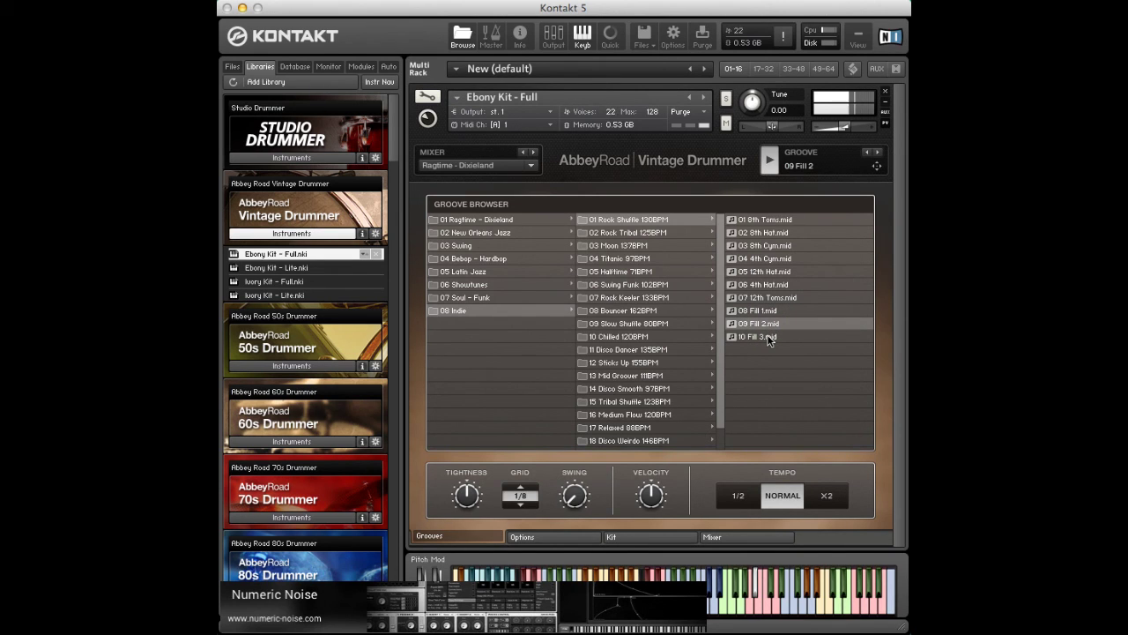
click(767, 338)
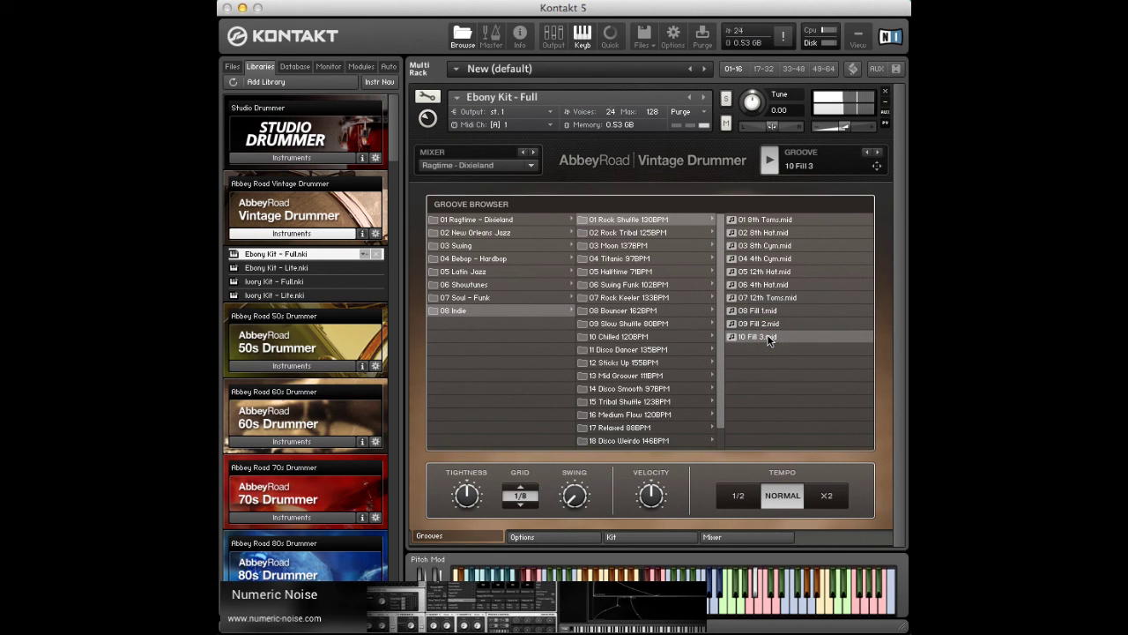
With the Rock Shuffle groove 04 4th Cym playing, cycle through the mixer presets back to Ragtime - Dixieland, and stop playback.
click(775, 259)
click(775, 257)
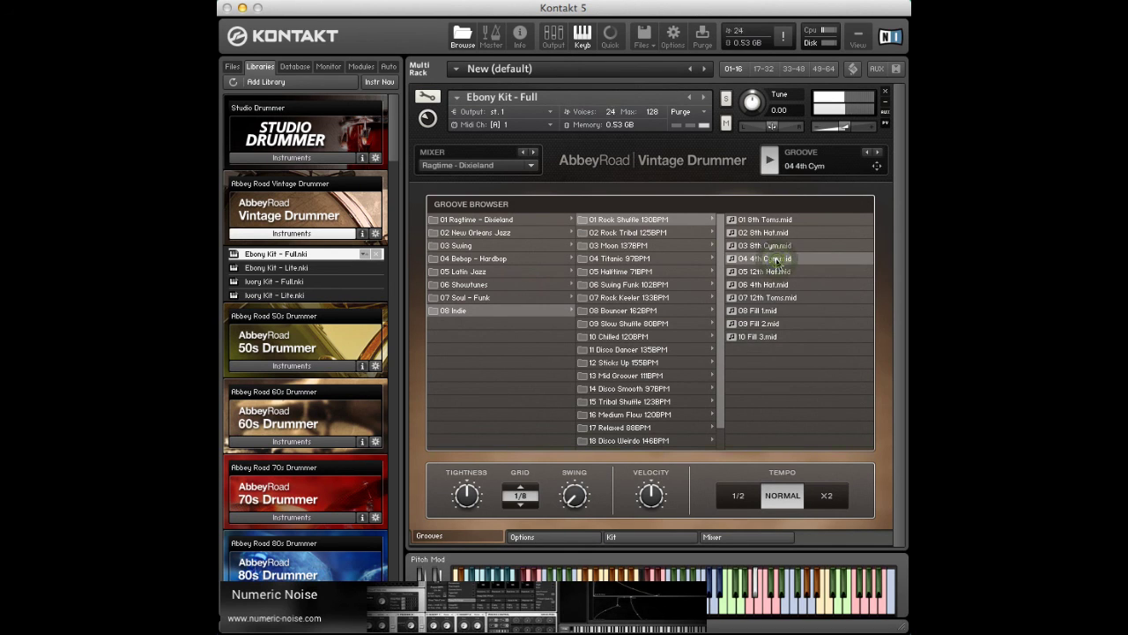
click(535, 155)
click(534, 155)
click(533, 153)
click(533, 153)
click(533, 154)
click(534, 153)
click(534, 153)
click(534, 153)
click(533, 152)
click(770, 161)
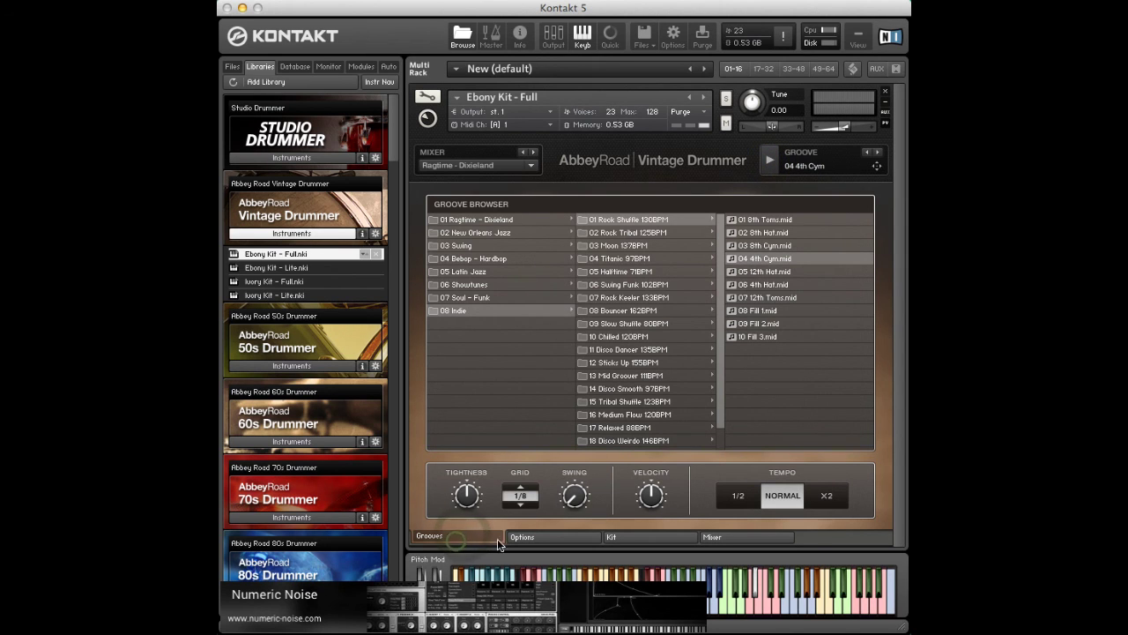
Look over the instrument's options page and open its drum kit view.
click(523, 536)
click(611, 537)
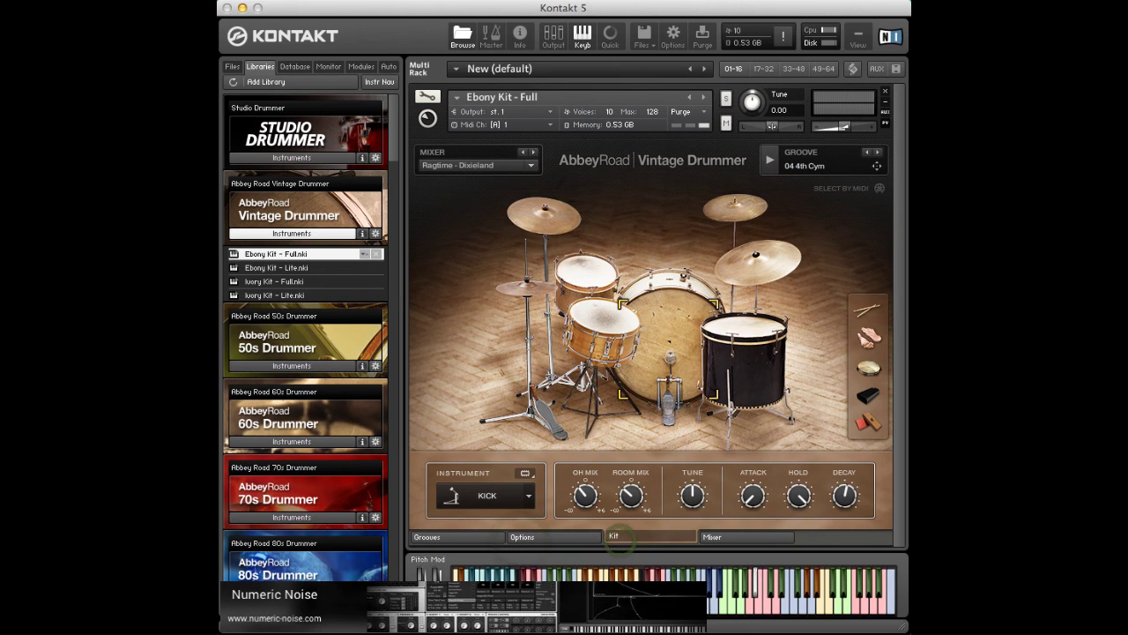